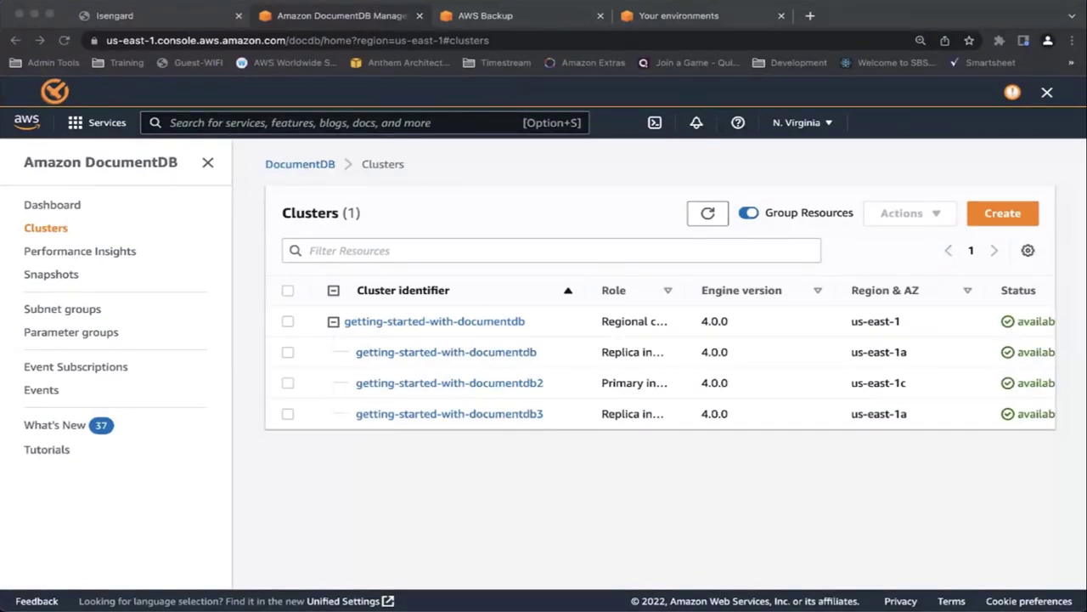
# Switch to AWS Backup and start a backup plan built from scratch, named Backup-Demo-Plan
pyautogui.hotkey('ctrl', 'Tab')
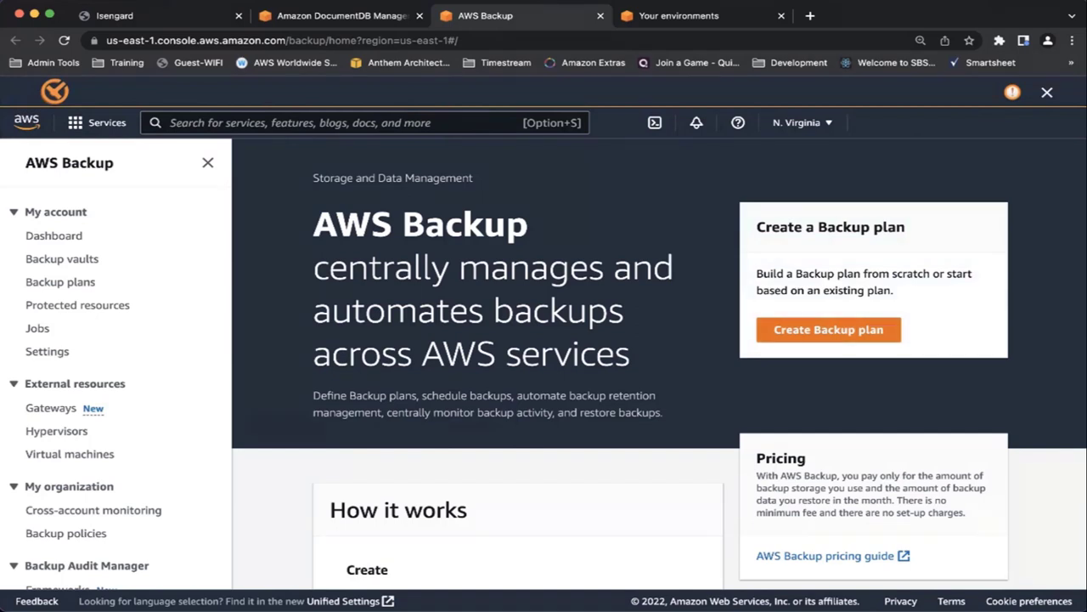
pyautogui.click(828, 329)
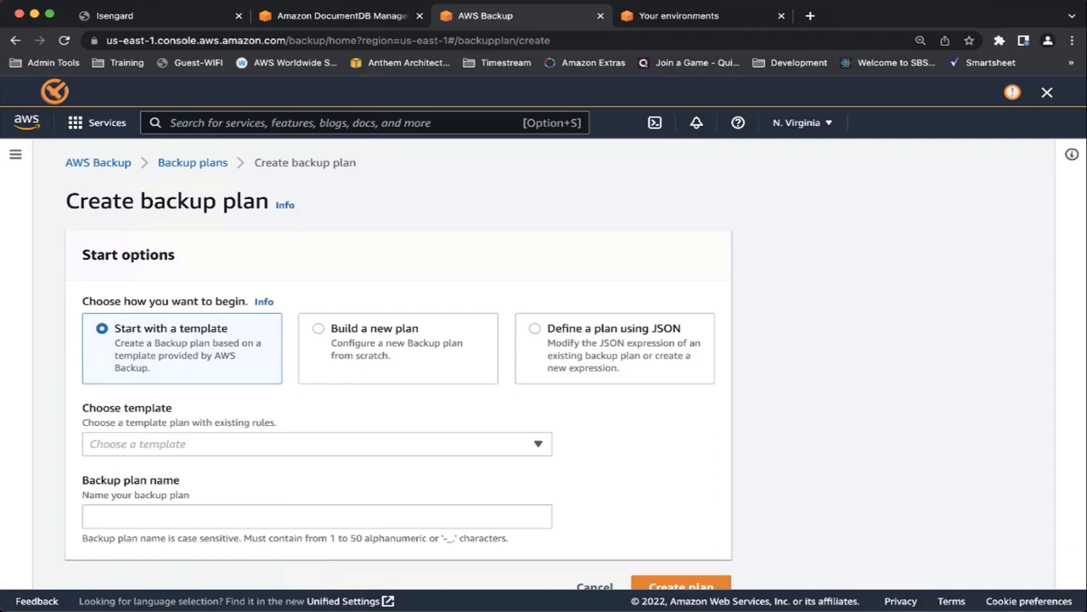
pyautogui.click(319, 328)
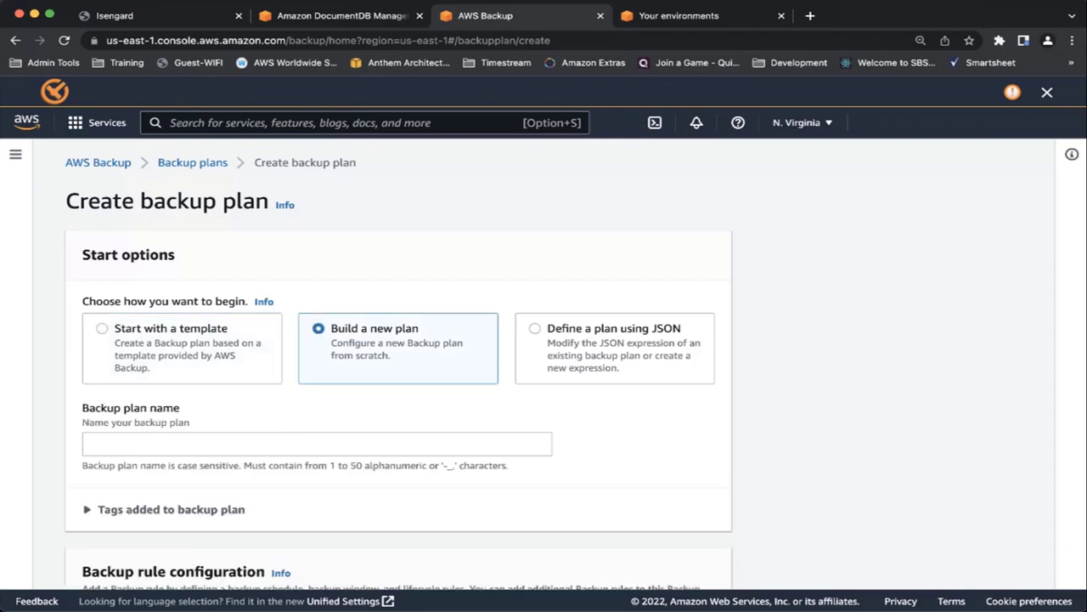
pyautogui.click(317, 444)
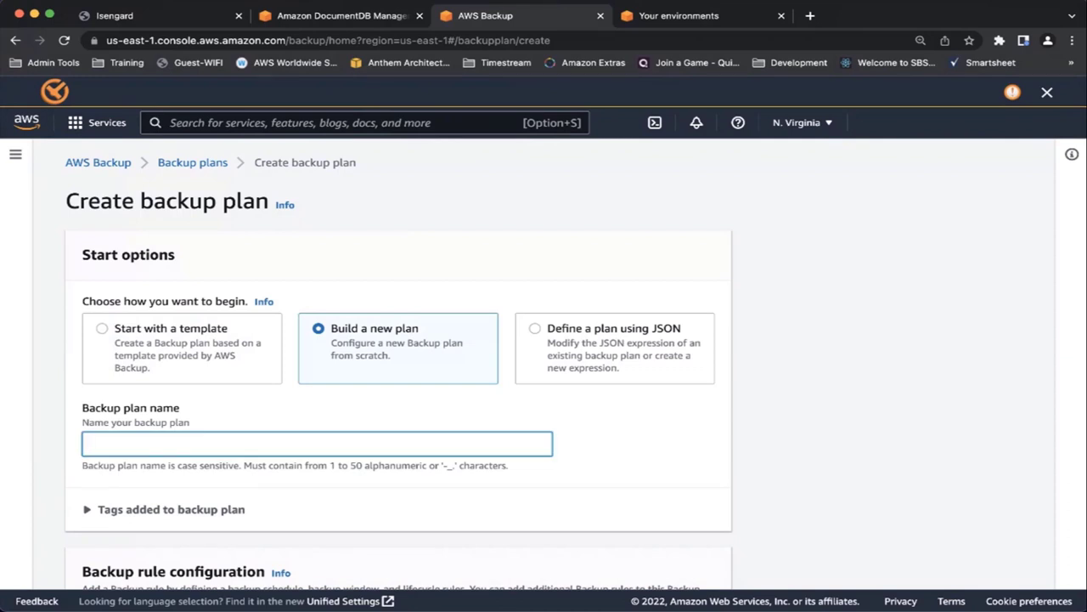
pyautogui.write('Backup-Demo-Plan')
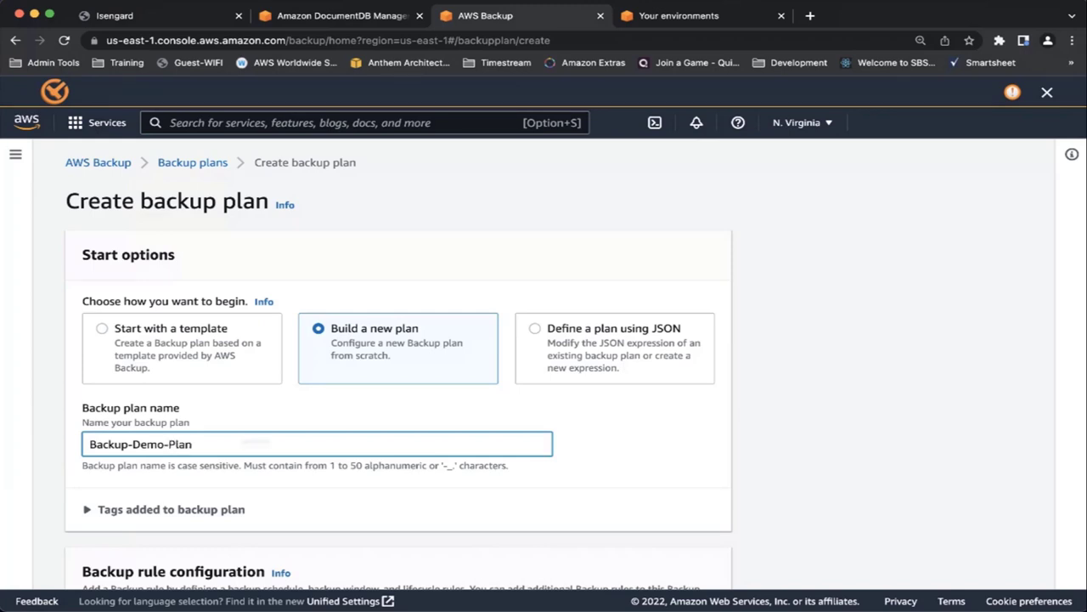
# Name the plan's backup rule Backup-Demo-Rule
pyautogui.scroll(-3, 544, 357)
pyautogui.scroll(-2, 544, 357)
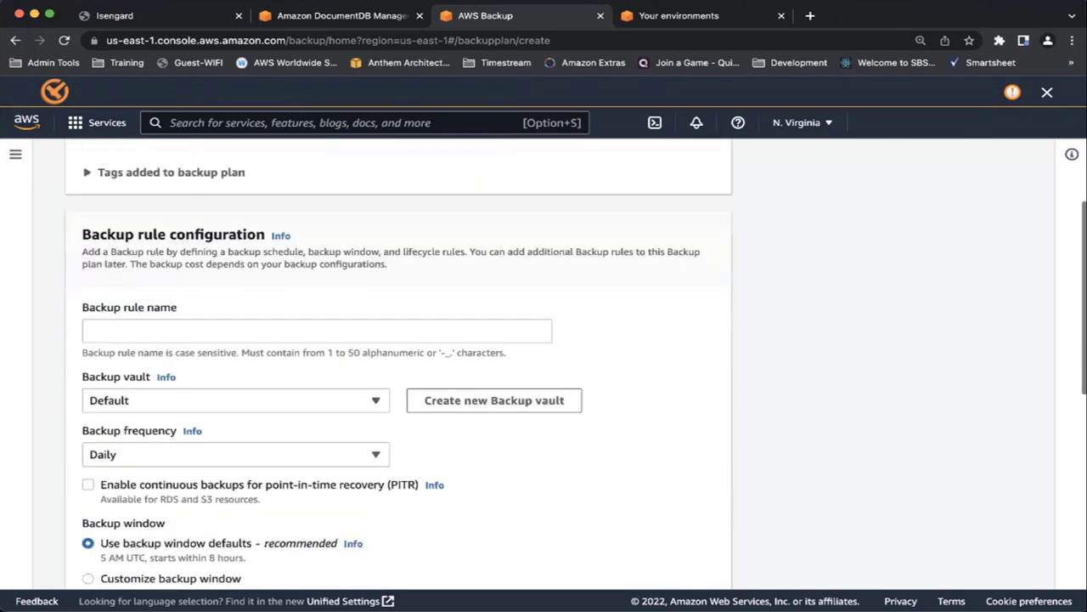
pyautogui.click(219, 331)
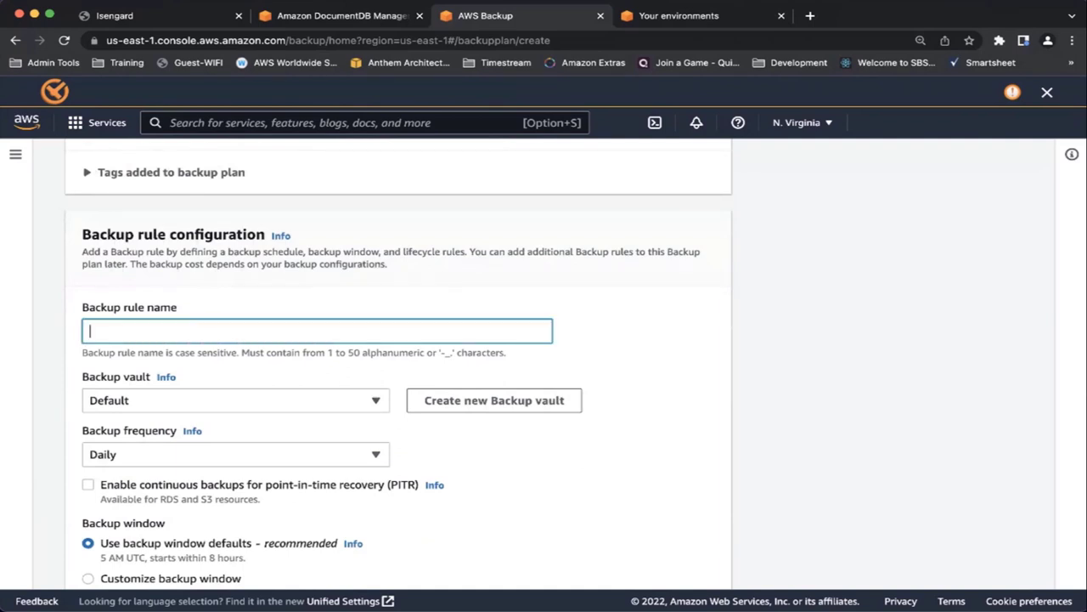
pyautogui.write('Backup-Demo-Rule')
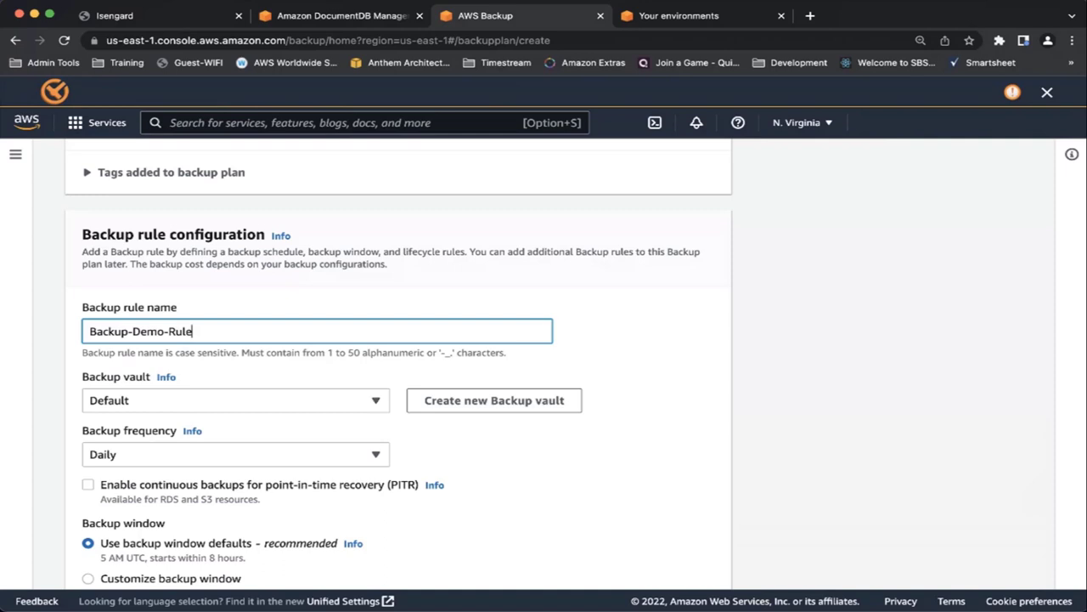
# Review the rule's options for backup frequency, backup window, transition to cold storage and retention period, keeping the defaults
pyautogui.click(235, 454)
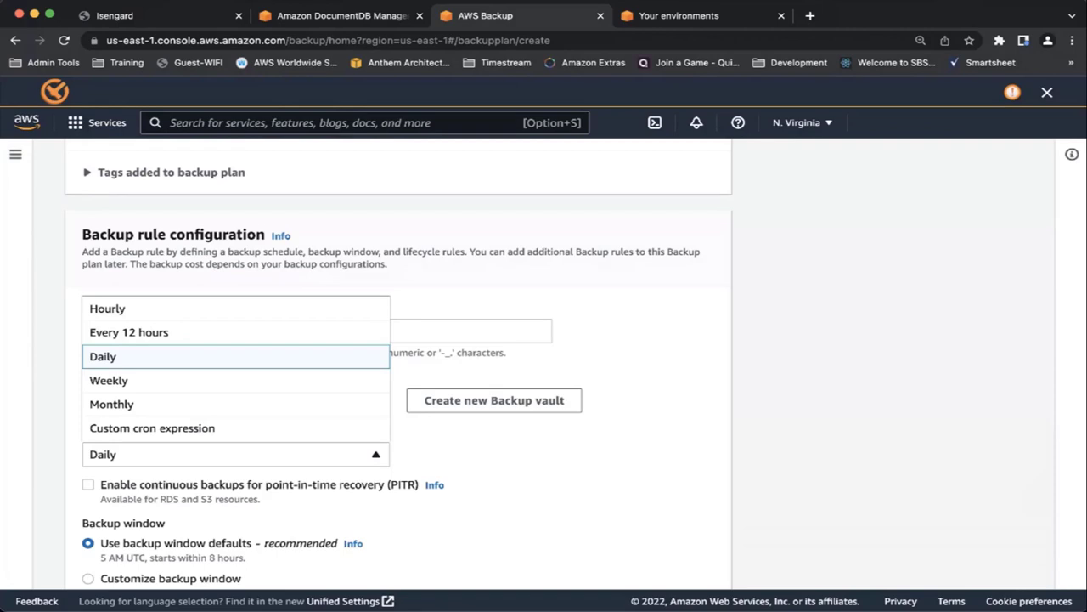
pyautogui.press('Escape')
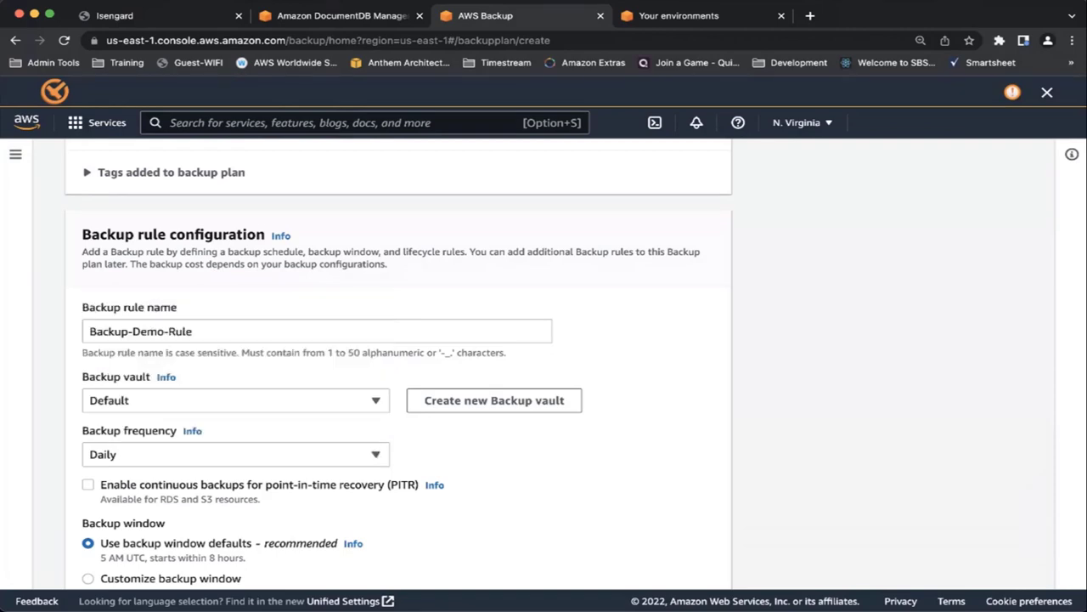
pyautogui.scroll(-5, 543, 366)
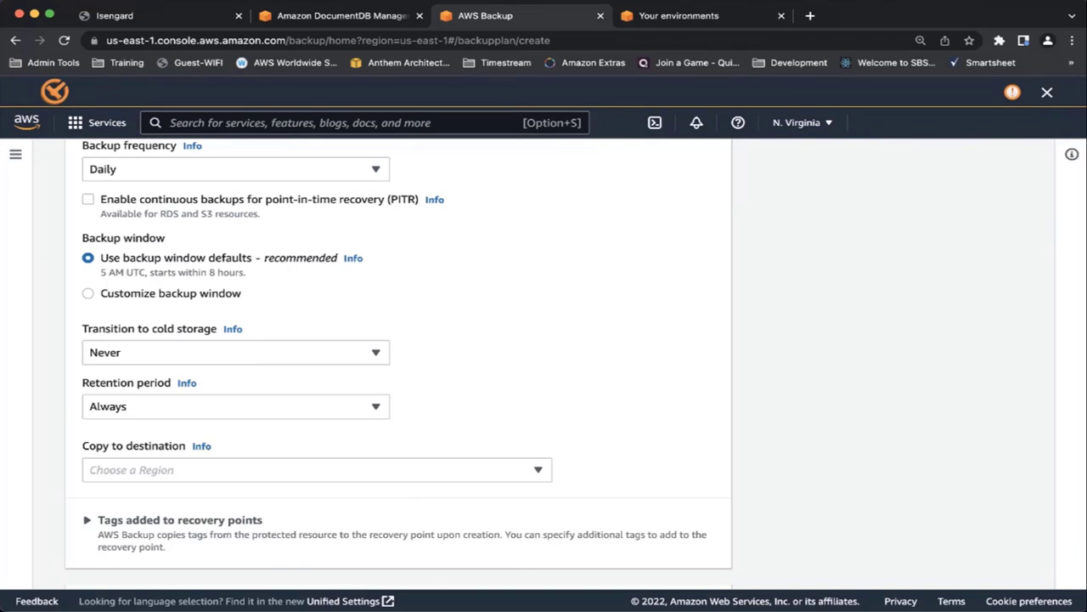
pyautogui.click(87, 293)
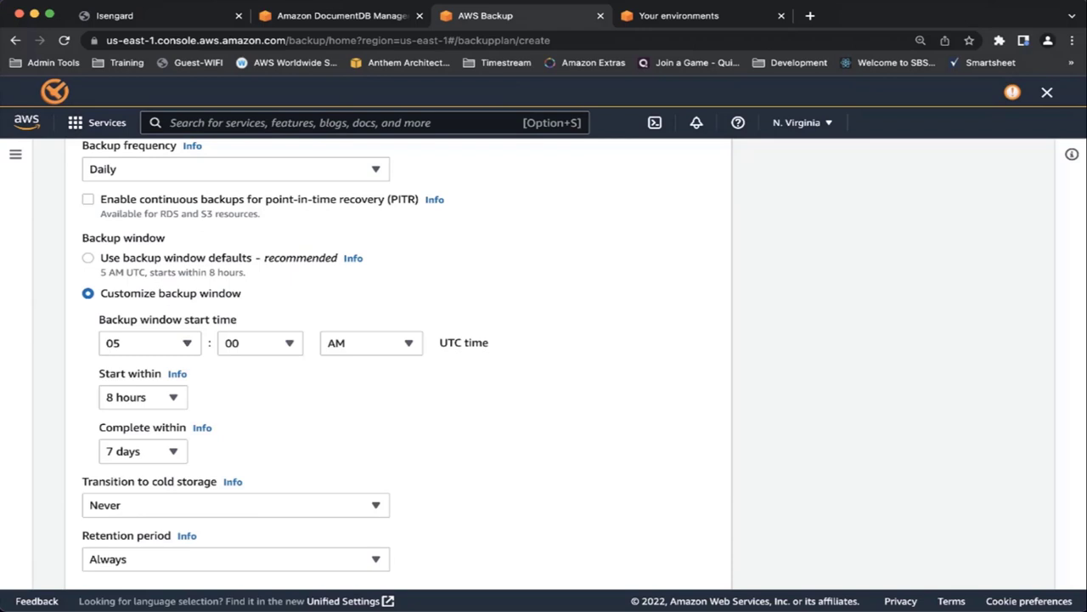
pyautogui.click(88, 257)
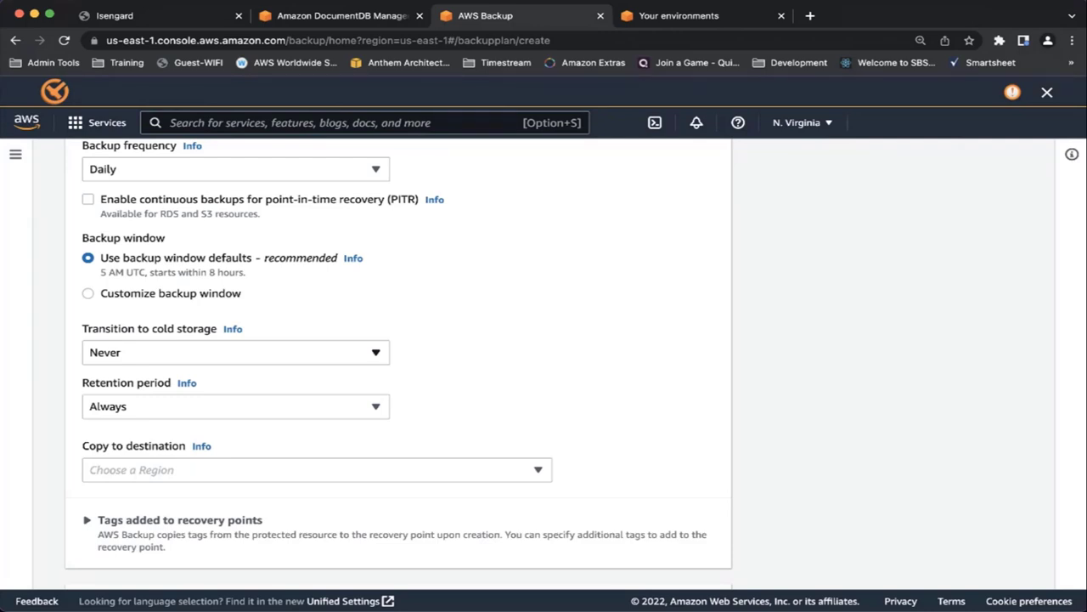
pyautogui.click(235, 351)
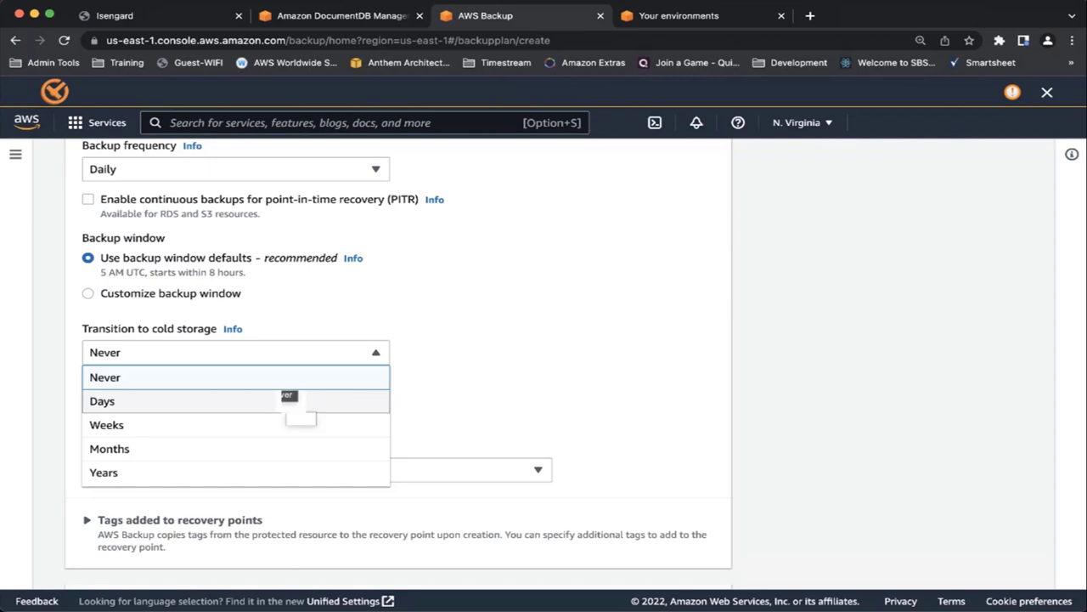
pyautogui.click(255, 377)
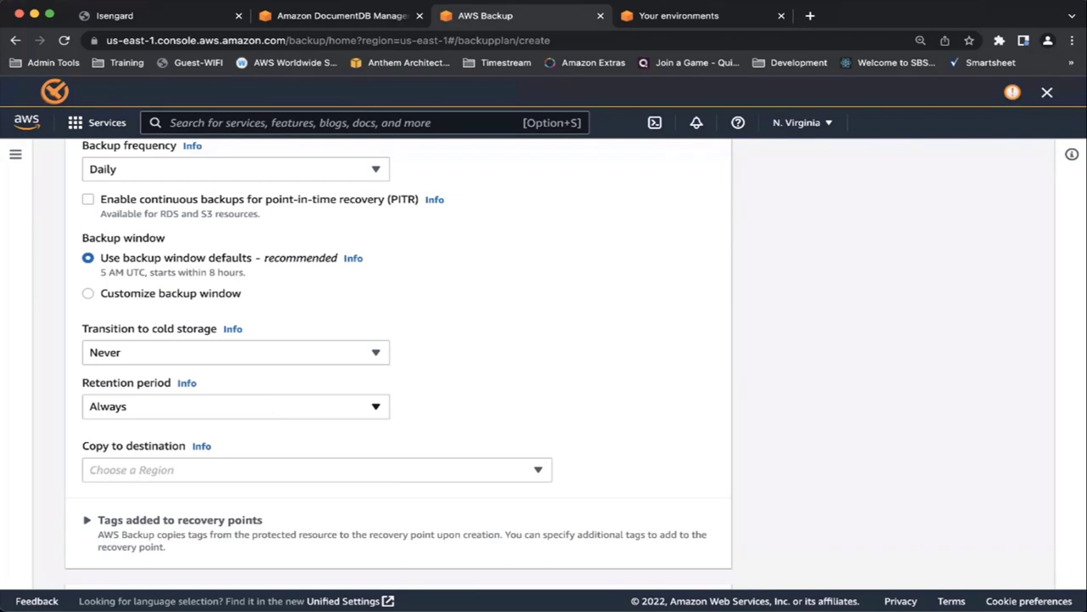
pyautogui.click(271, 406)
pyautogui.press('Escape')
# Set the rule's copy destination to the US East (N. Virginia) Region
pyautogui.scroll(-2, 397, 357)
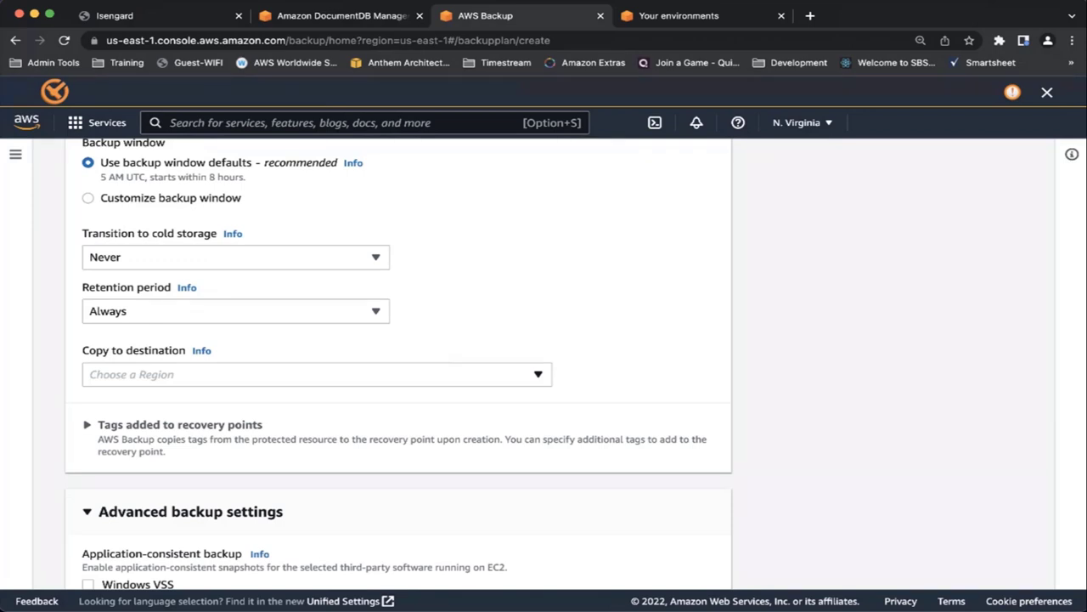
pyautogui.click(537, 374)
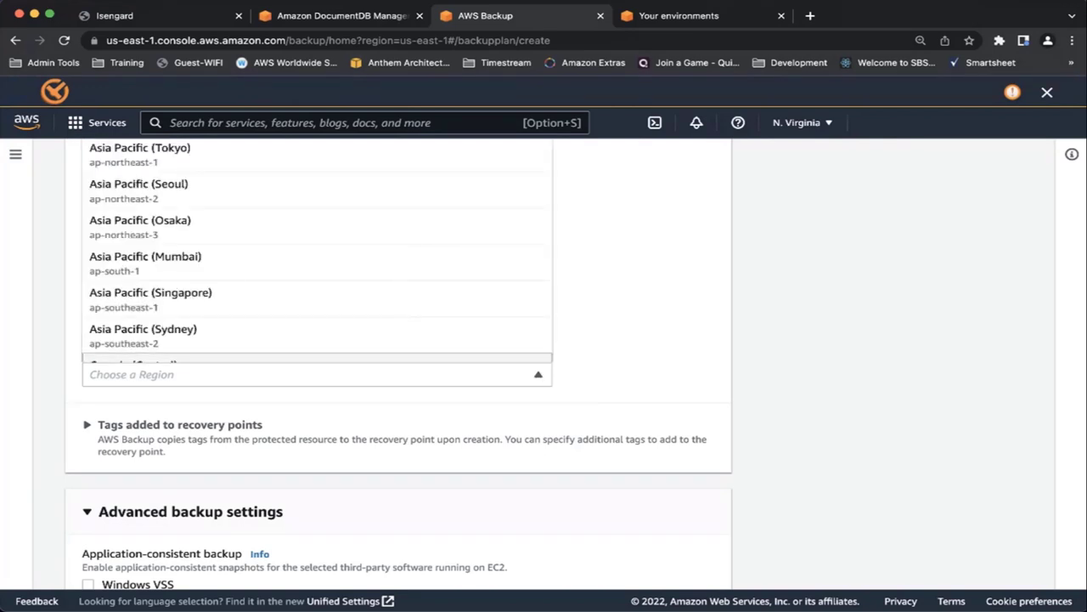
pyautogui.scroll(-3, 317, 357)
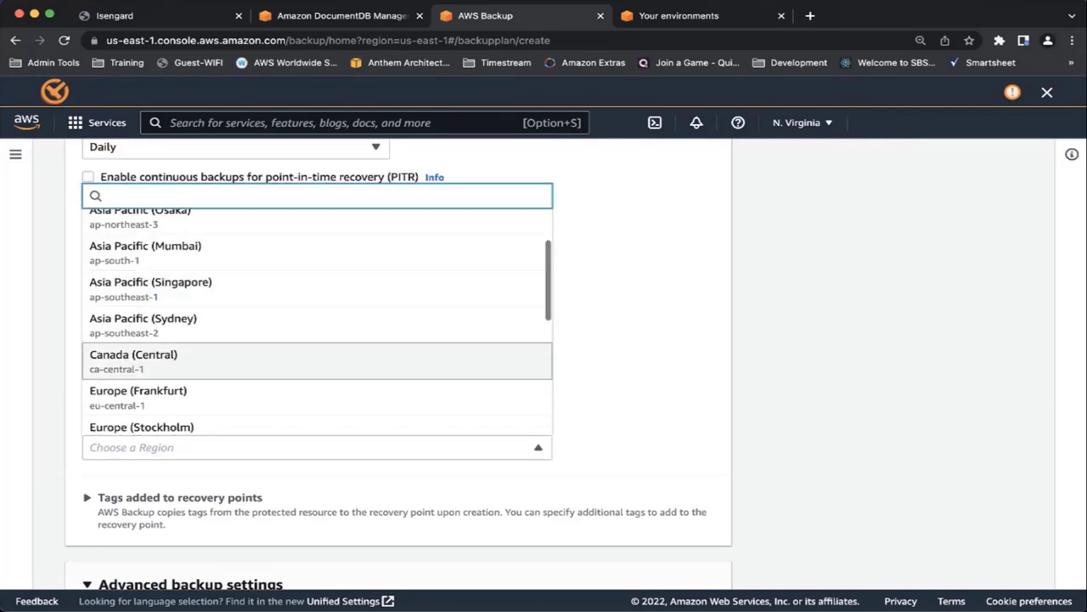
pyautogui.scroll(-3, 317, 322)
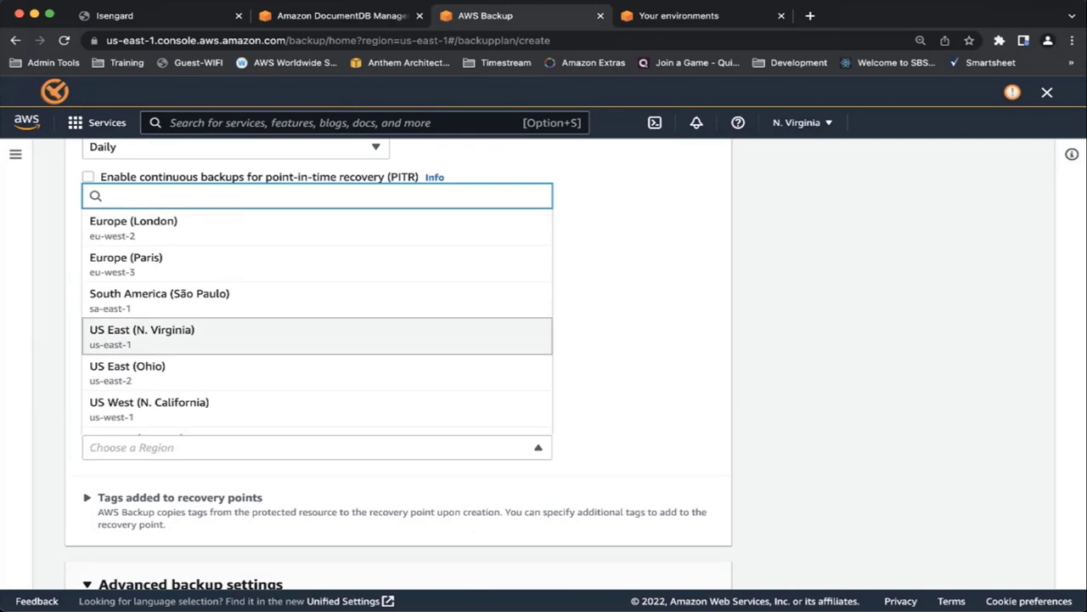
pyautogui.click(317, 336)
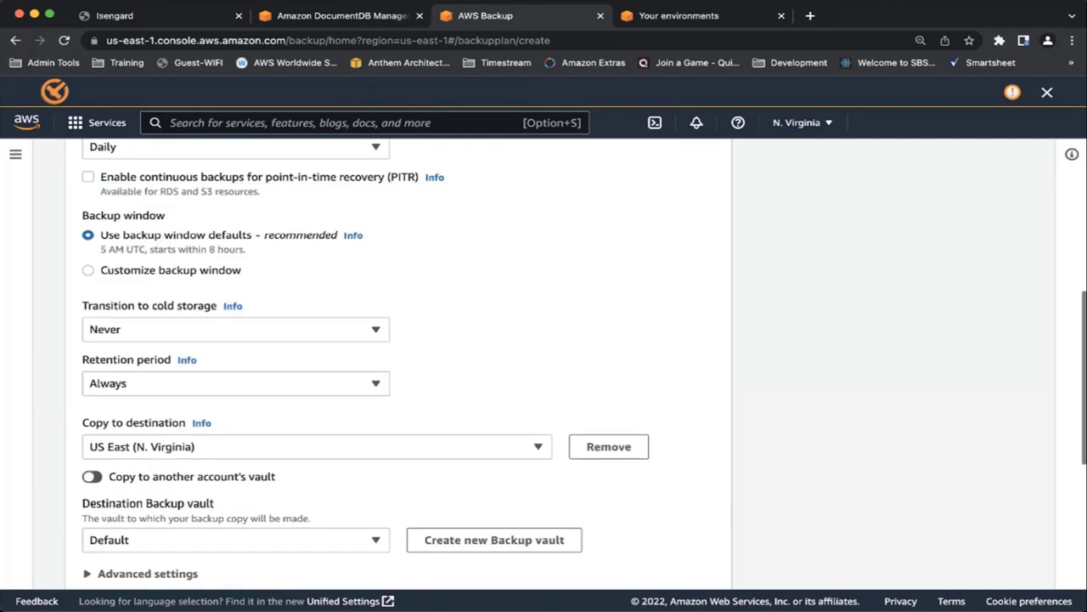
# Create the backup plan, leaving the destination vault and advanced backup settings at their defaults
pyautogui.scroll(-2, 399, 357)
pyautogui.scroll(-5, 399, 356)
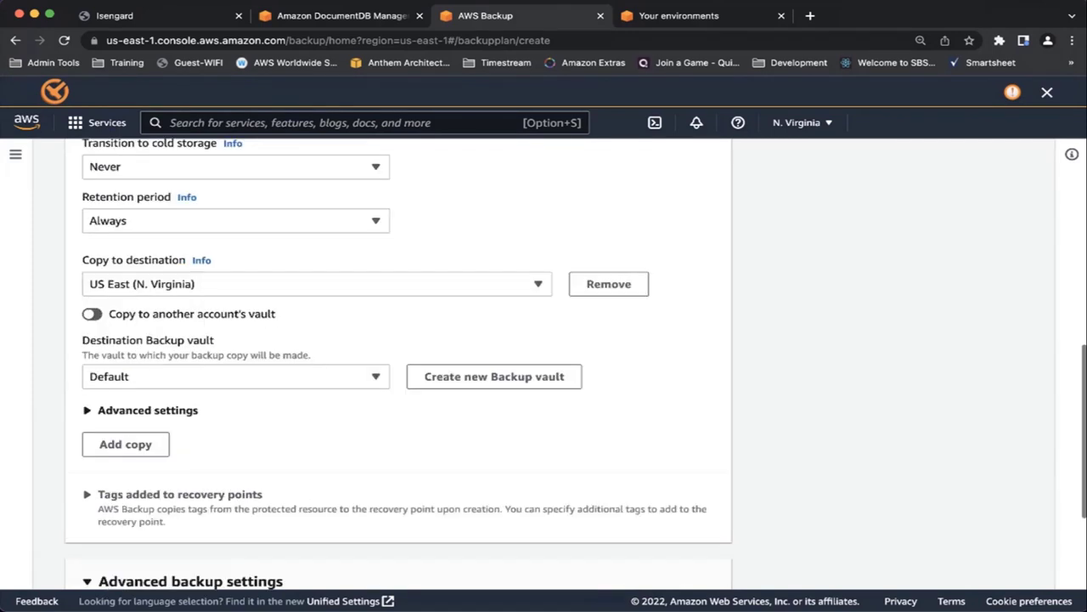
pyautogui.scroll(-3, 399, 357)
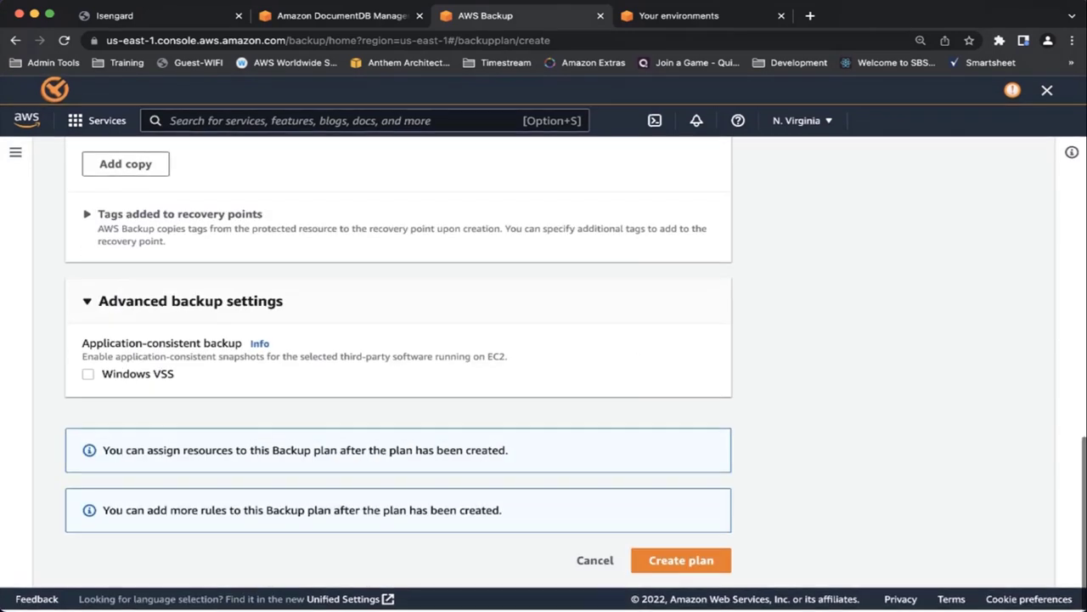
pyautogui.click(692, 565)
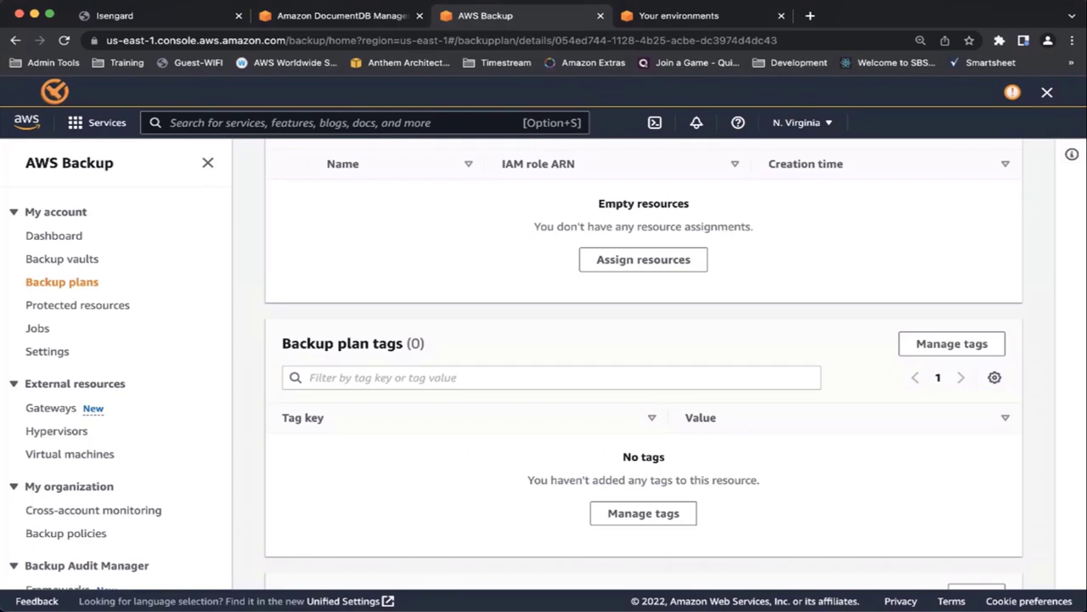
# Start assigning resources to the plan, including only specific resource types and selecting DocumentDB
pyautogui.click(643, 259)
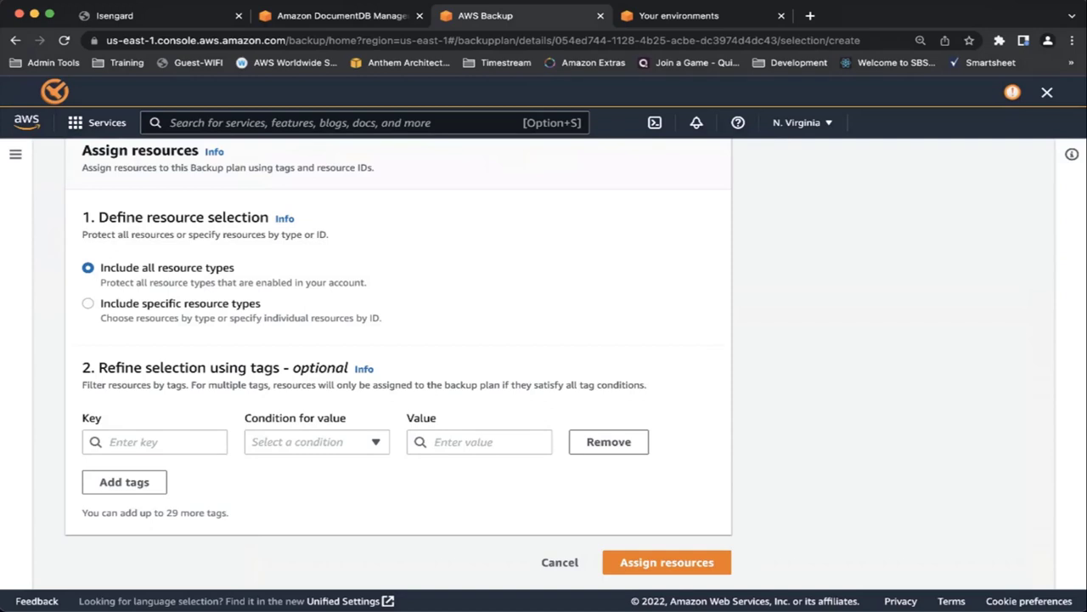
pyautogui.click(87, 303)
pyautogui.click(213, 425)
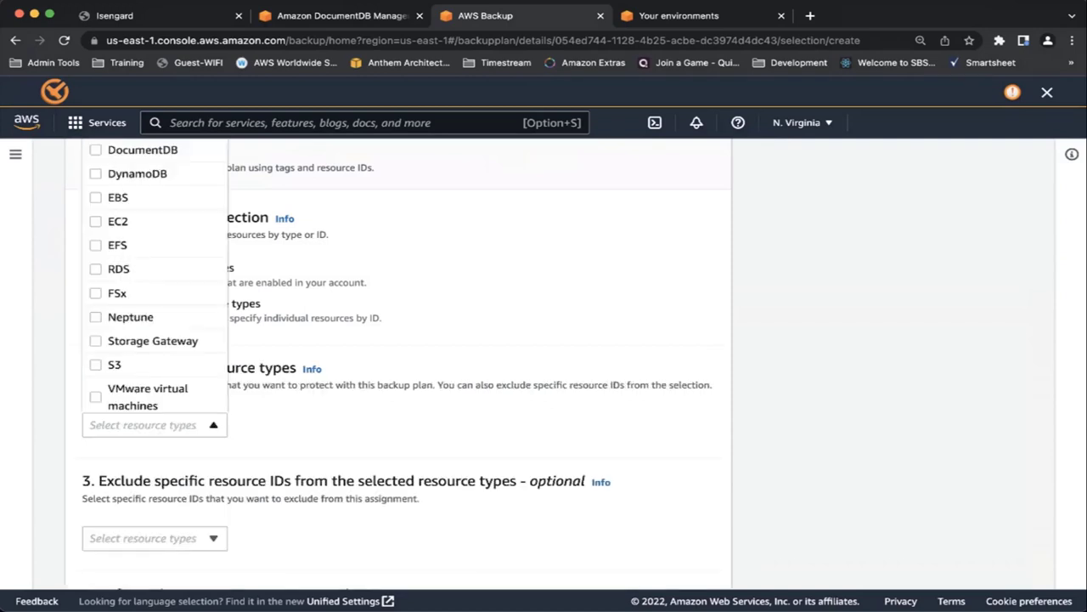
pyautogui.click(96, 150)
pyautogui.press('Escape')
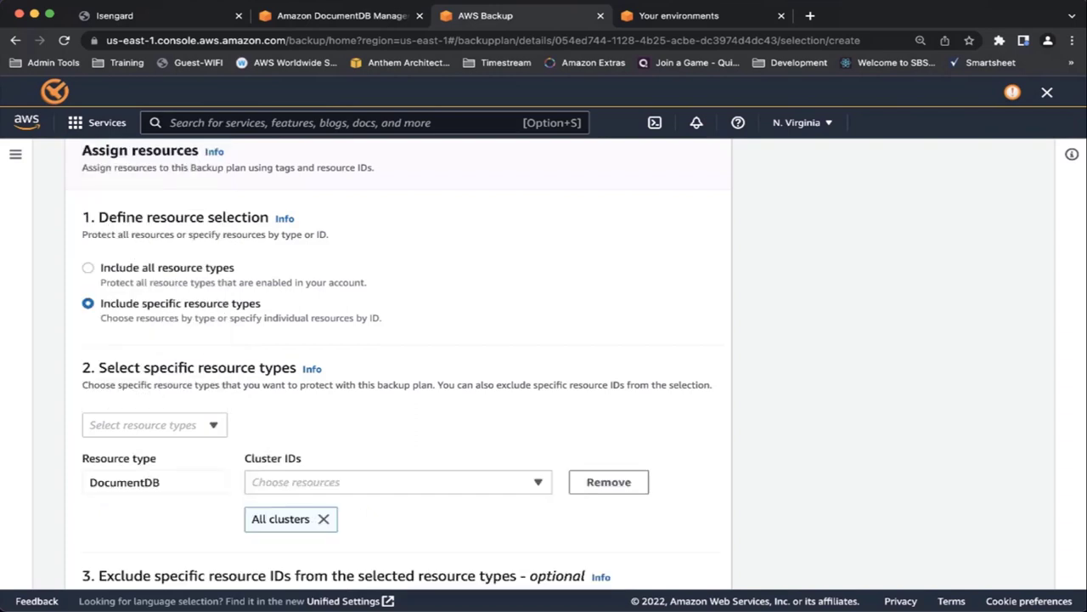
# Replace the All clusters selection for DocumentDB with only the getting-started-with-documentdb cluster
pyautogui.scroll(-2, 400, 357)
pyautogui.click(213, 325)
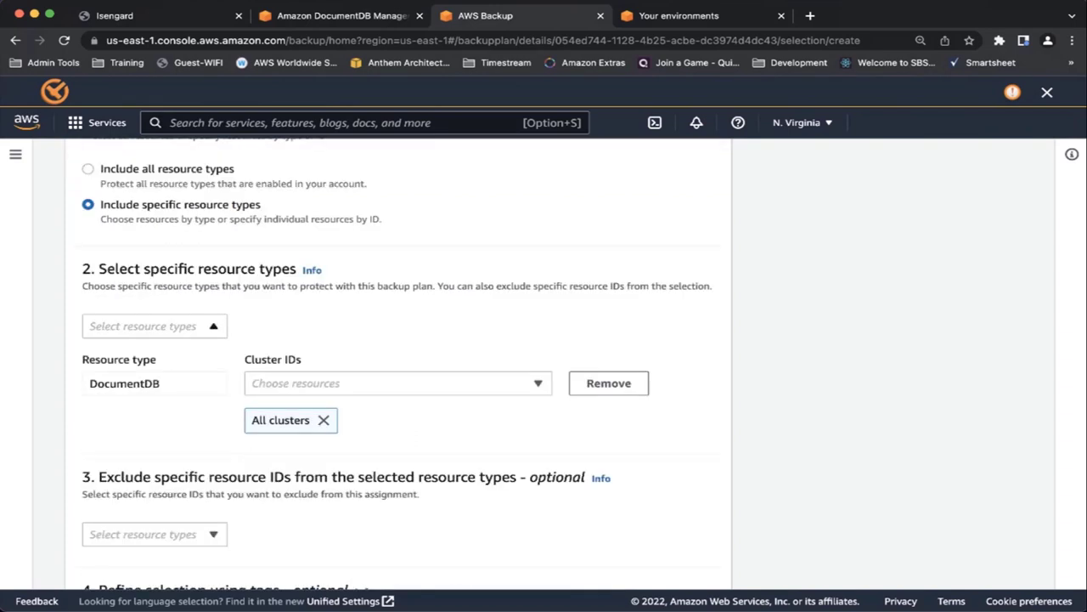
pyautogui.press('Escape')
pyautogui.scroll(-2, 400, 357)
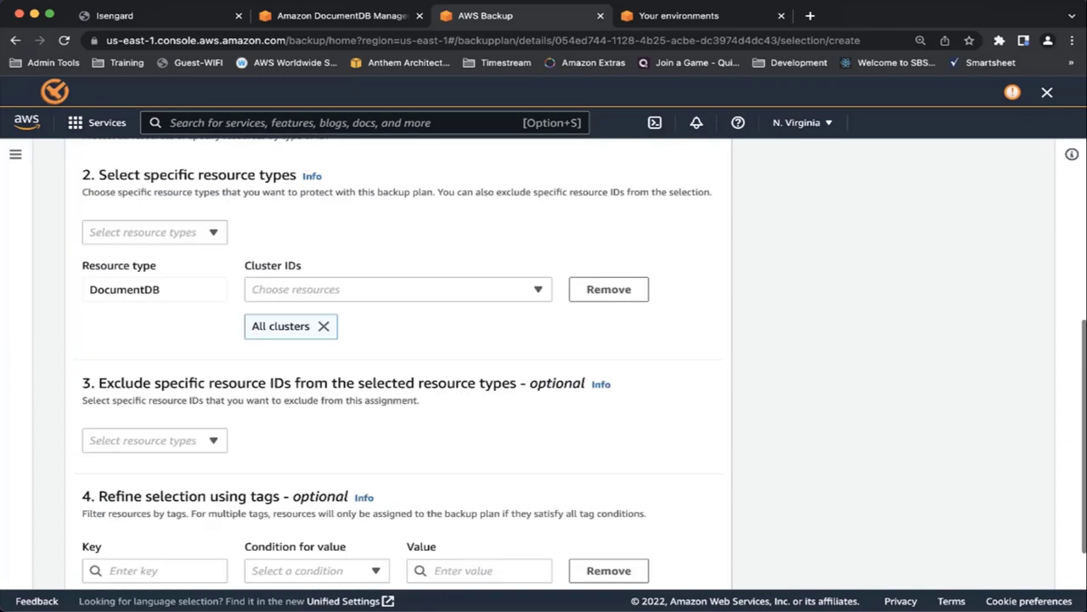
pyautogui.scroll(-1, 399, 357)
pyautogui.click(538, 272)
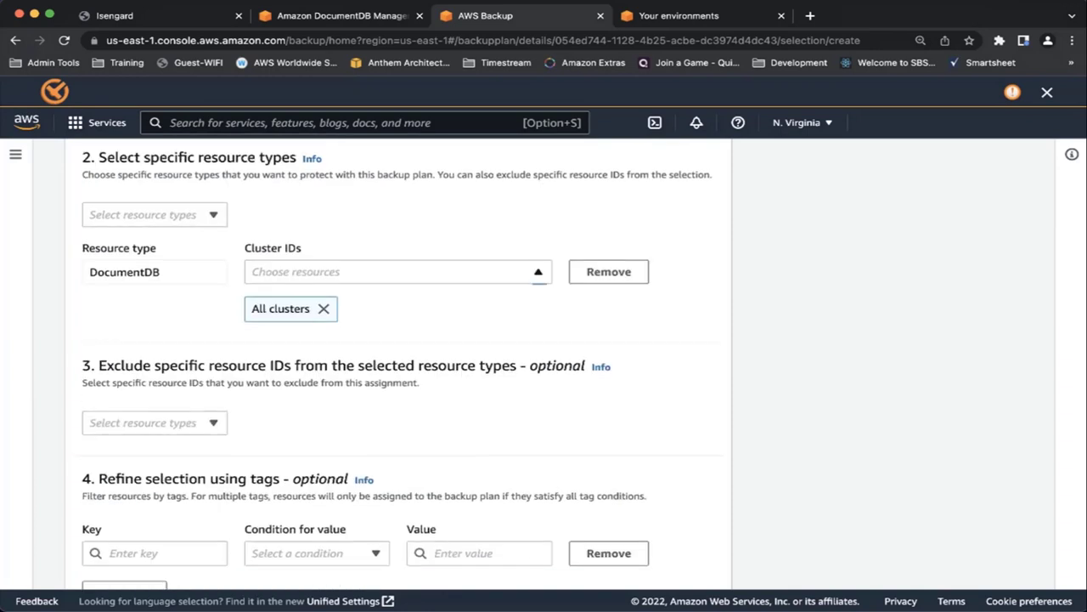
pyautogui.click(257, 320)
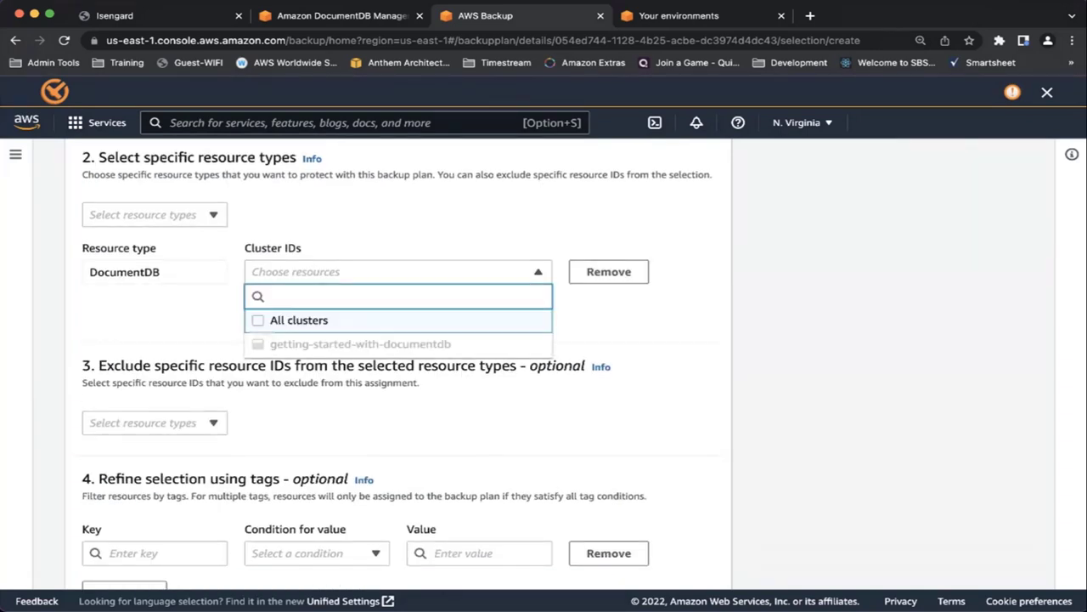
pyautogui.click(257, 320)
pyautogui.click(257, 320)
pyautogui.click(258, 343)
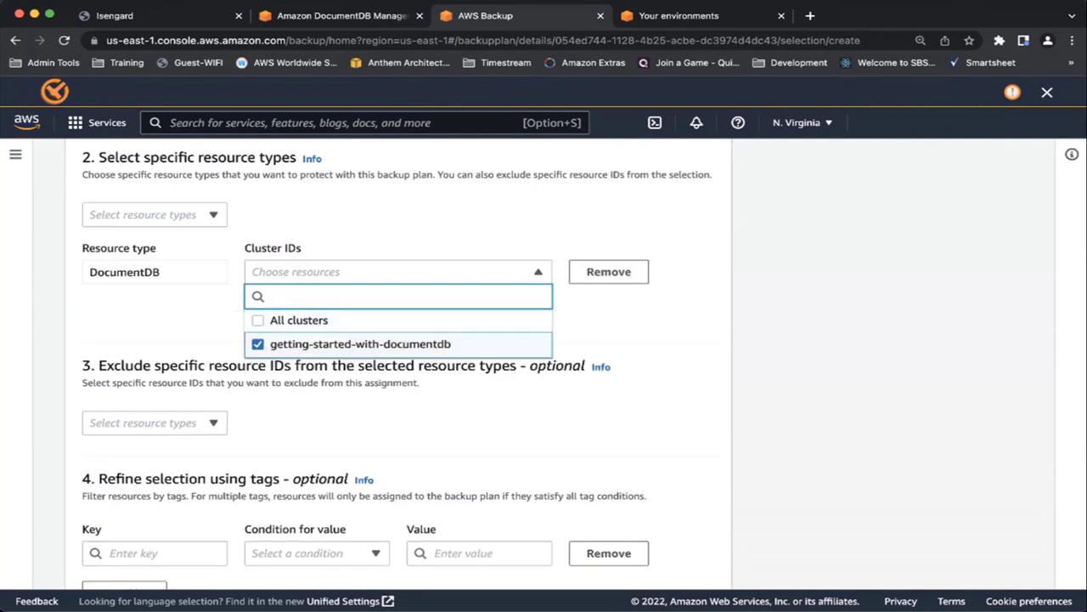
pyautogui.press('Escape')
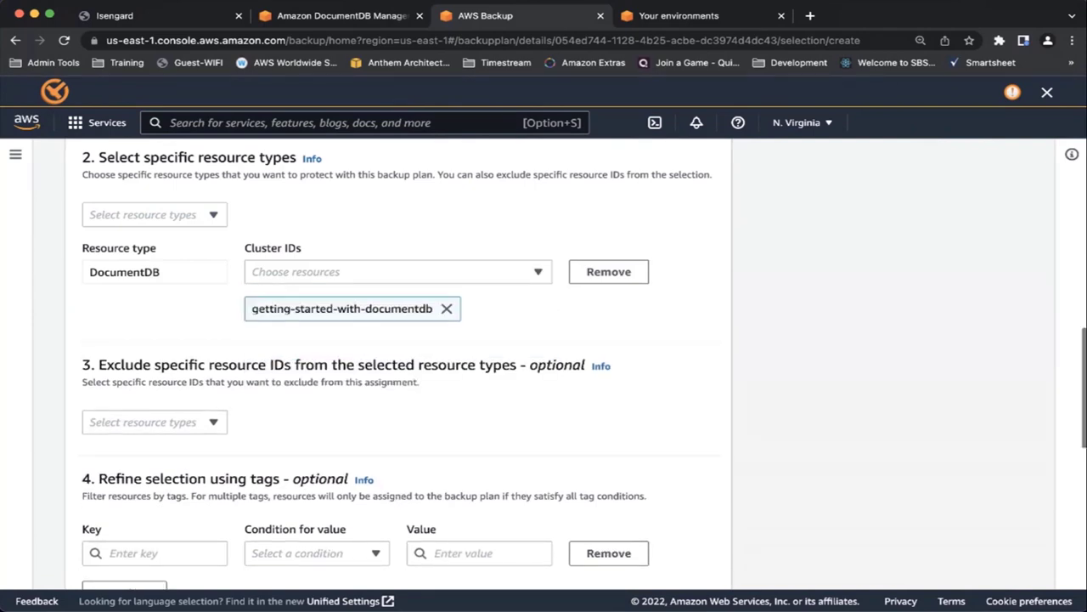
pyautogui.scroll(-2, 544, 364)
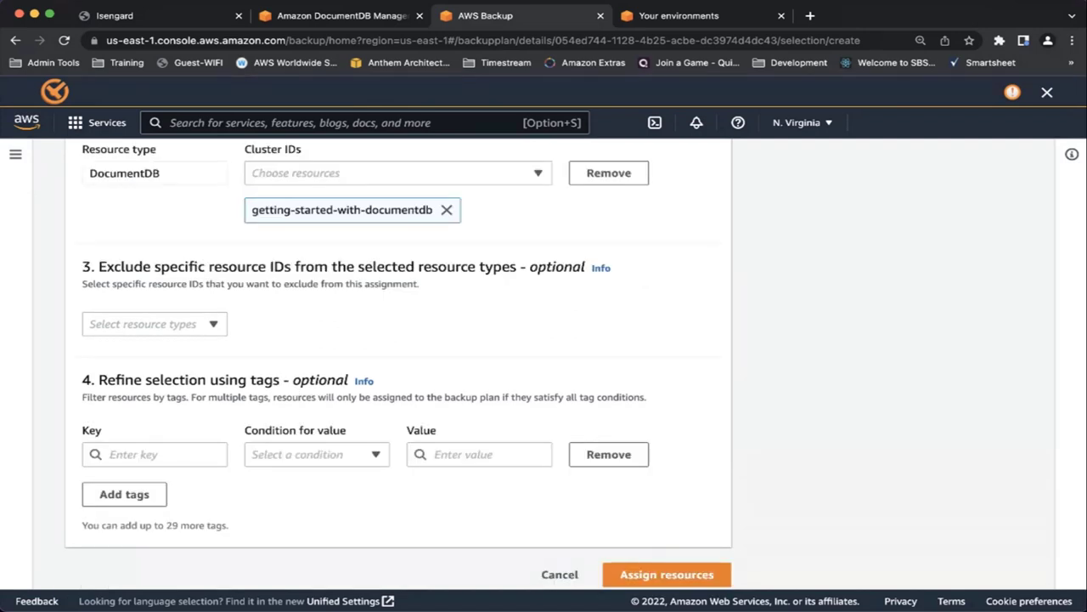
pyautogui.scroll(-1, 398, 365)
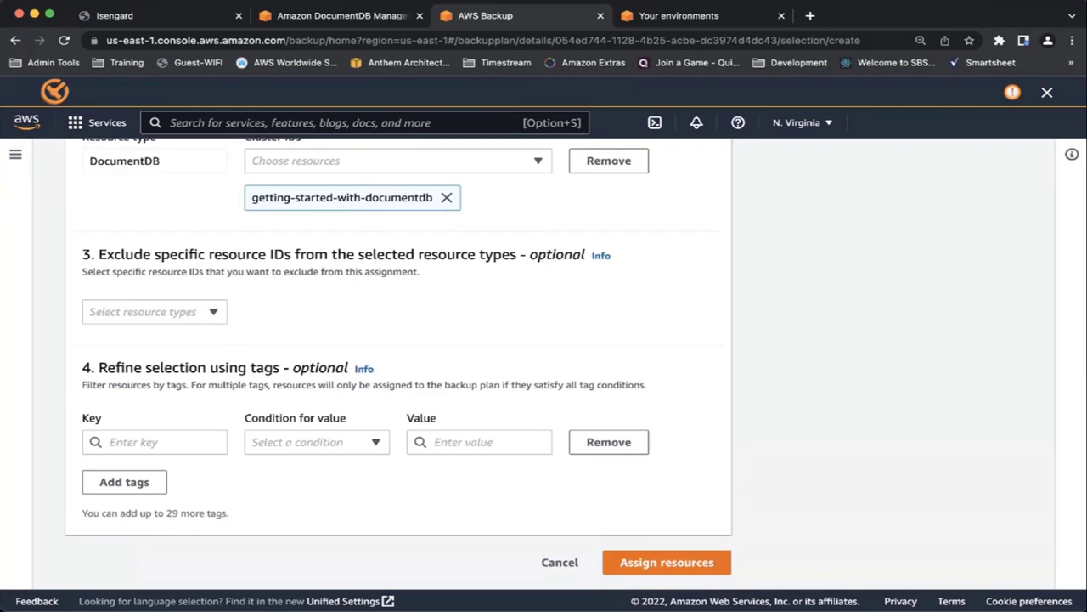
pyautogui.scroll(1, 400, 363)
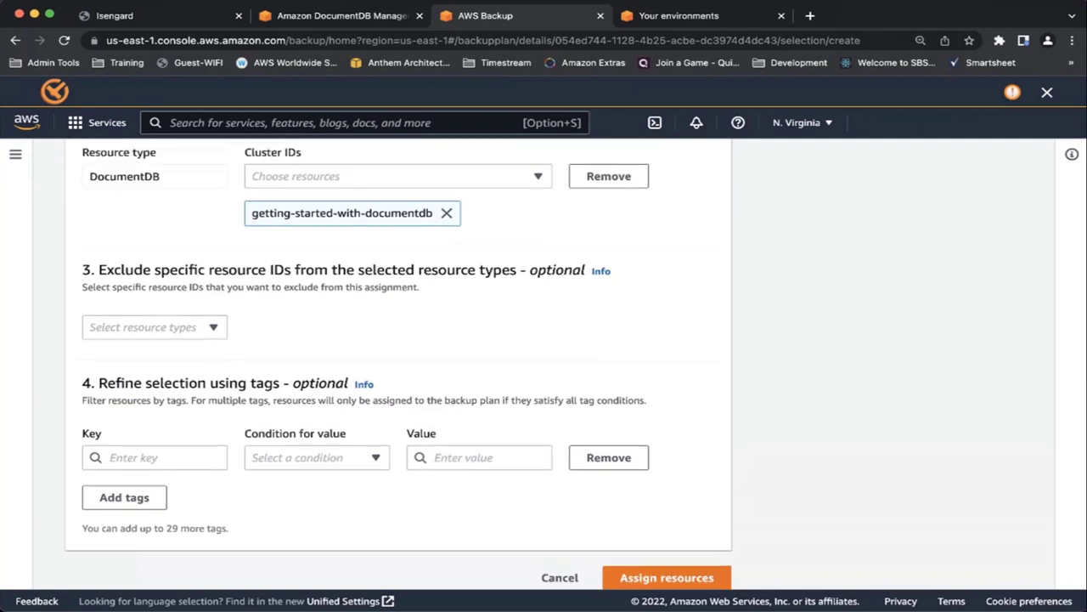
# Confirm the assignment of the selected getting-started-with-documentdb cluster to the backup plan
pyautogui.click(666, 577)
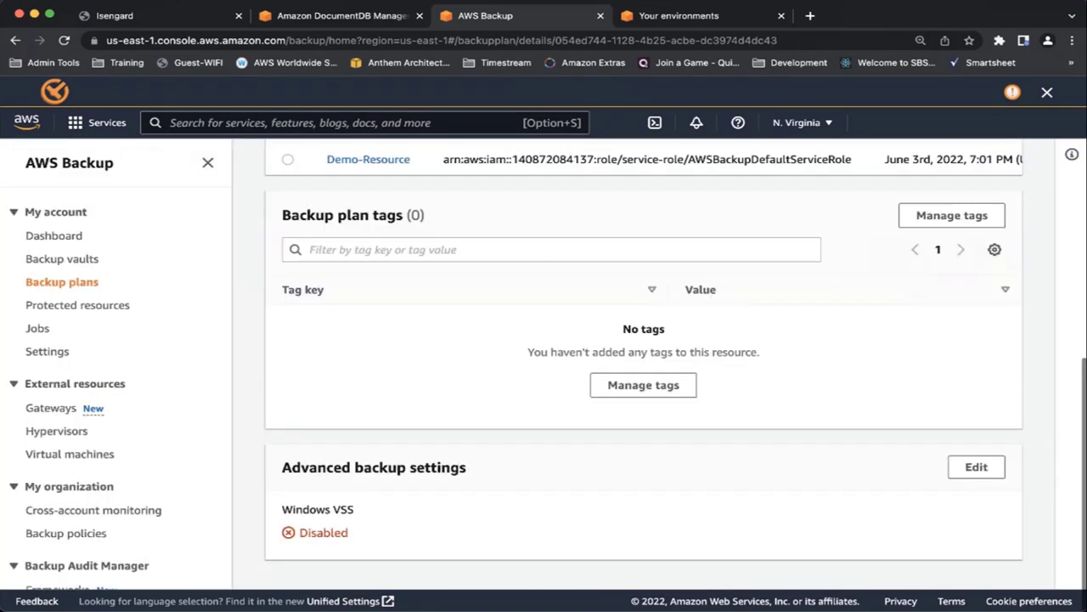
pyautogui.scroll(2, 643, 363)
pyautogui.scroll(1, 644, 364)
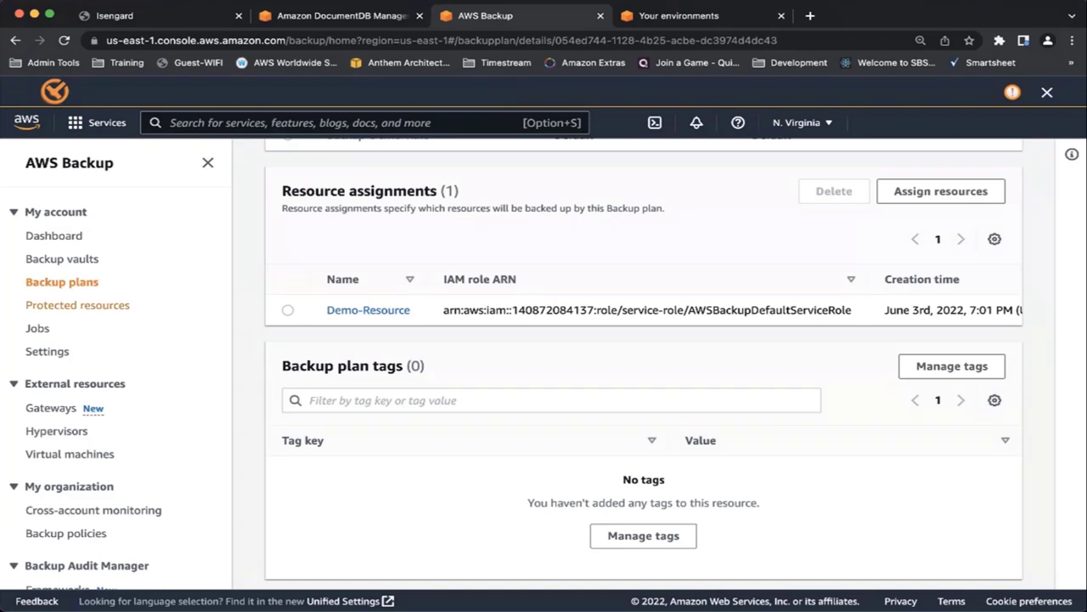
# Start an on-demand backup from the protected resources page and set its resource type to DocumentDB
pyautogui.click(79, 304)
pyautogui.moveTo(25, 328); pyautogui.dragTo(49, 328)
pyautogui.click(490, 296)
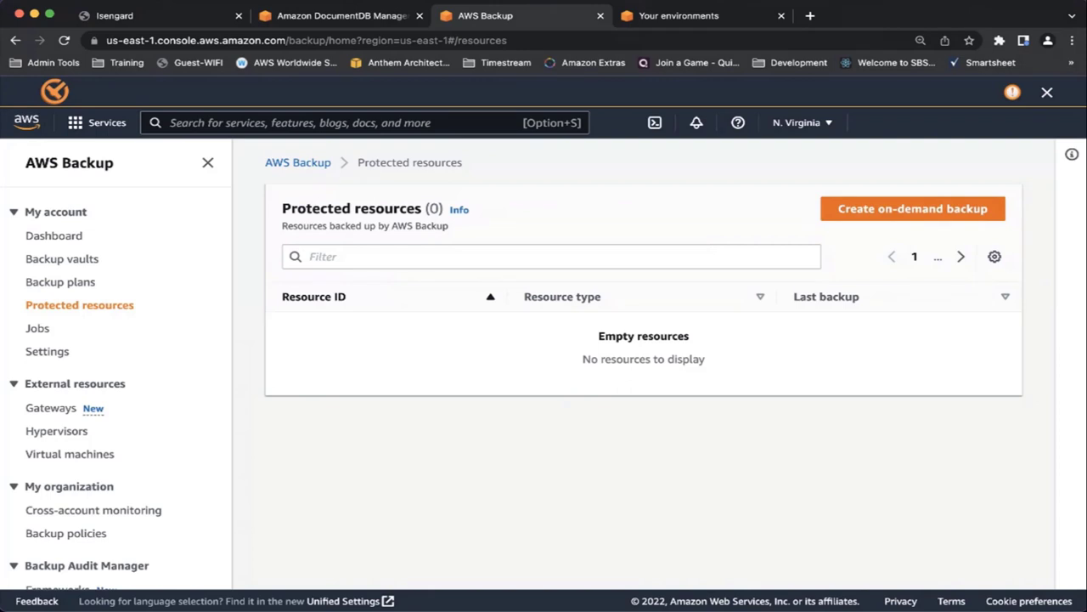
pyautogui.click(912, 209)
pyautogui.click(182, 325)
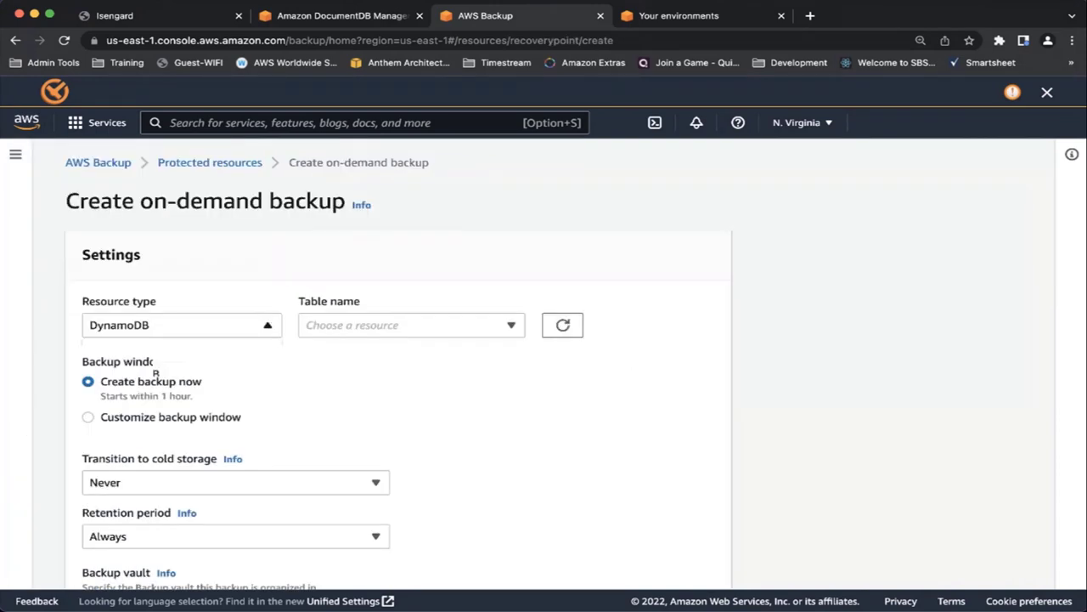
pyautogui.click(156, 371)
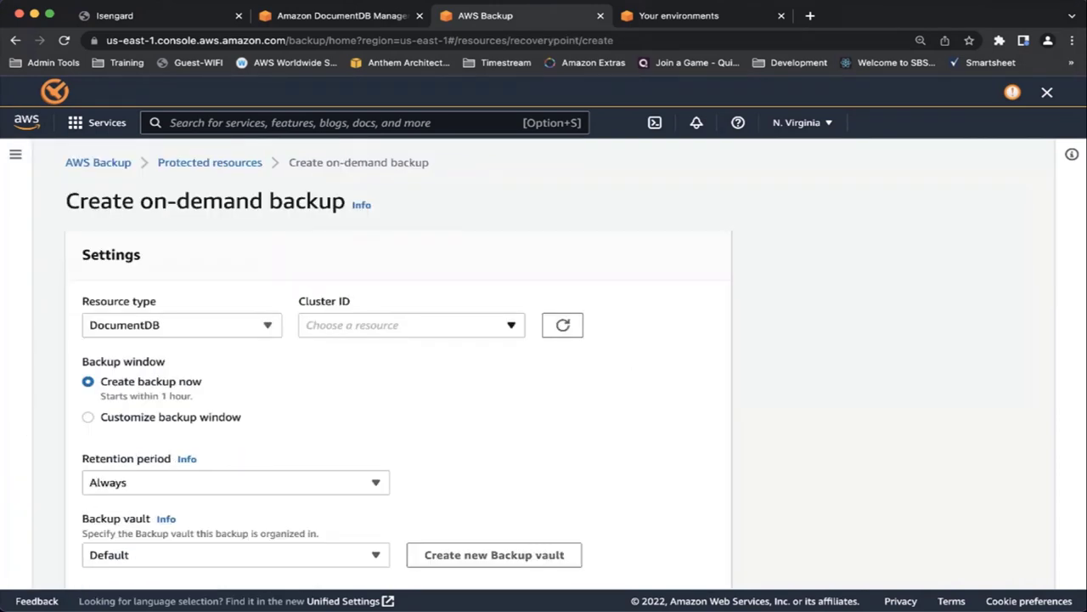
# Choose the getting-started-with-documentdb cluster and create the on-demand backup immediately, keeping the Always retention, Default vault and default role
pyautogui.click(412, 326)
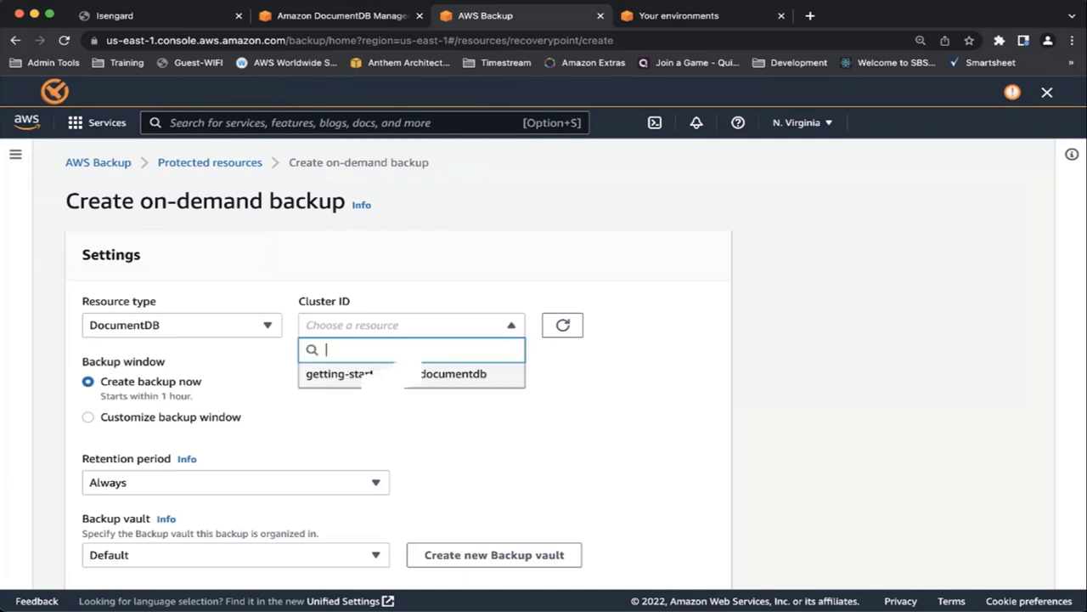
pyautogui.click(396, 374)
pyautogui.scroll(-2, 396, 374)
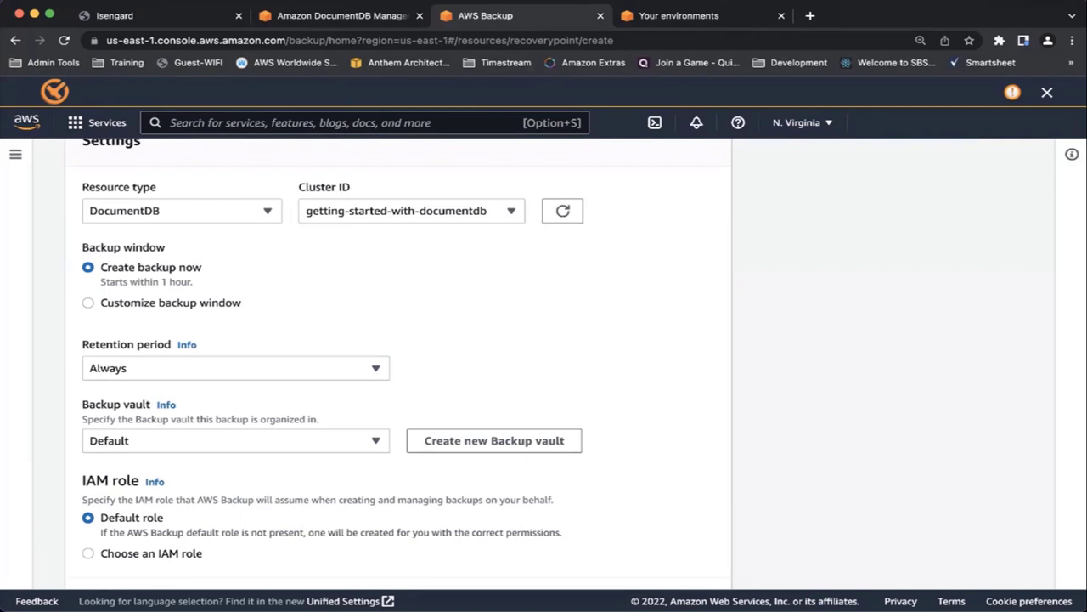
pyautogui.scroll(-3, 543, 374)
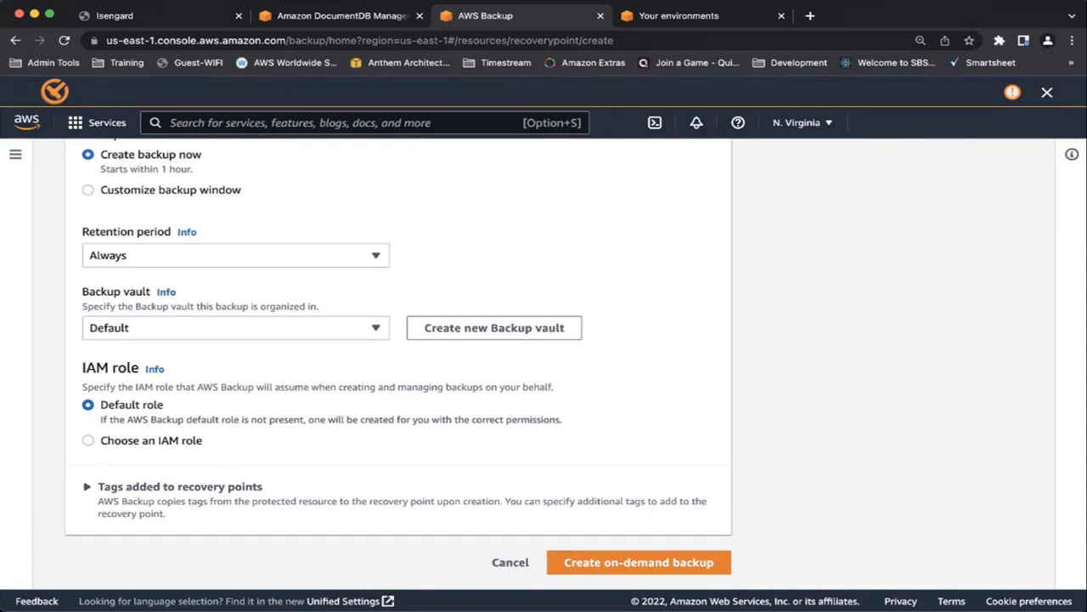
pyautogui.click(599, 561)
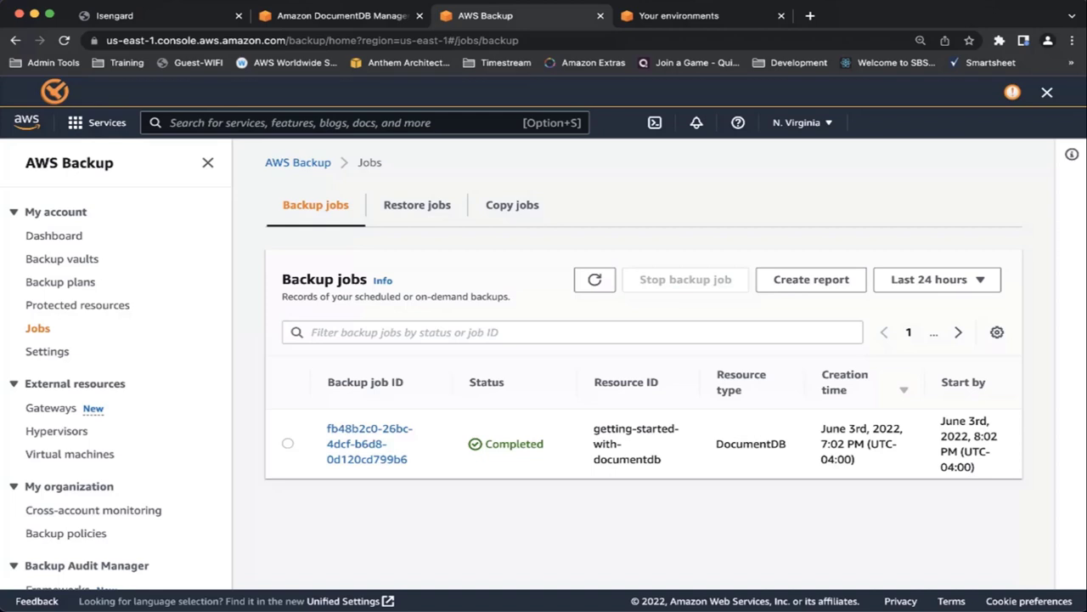
# Open the Default backup vault and start restoring its getting-started-with-documentdb backup
pyautogui.click(62, 258)
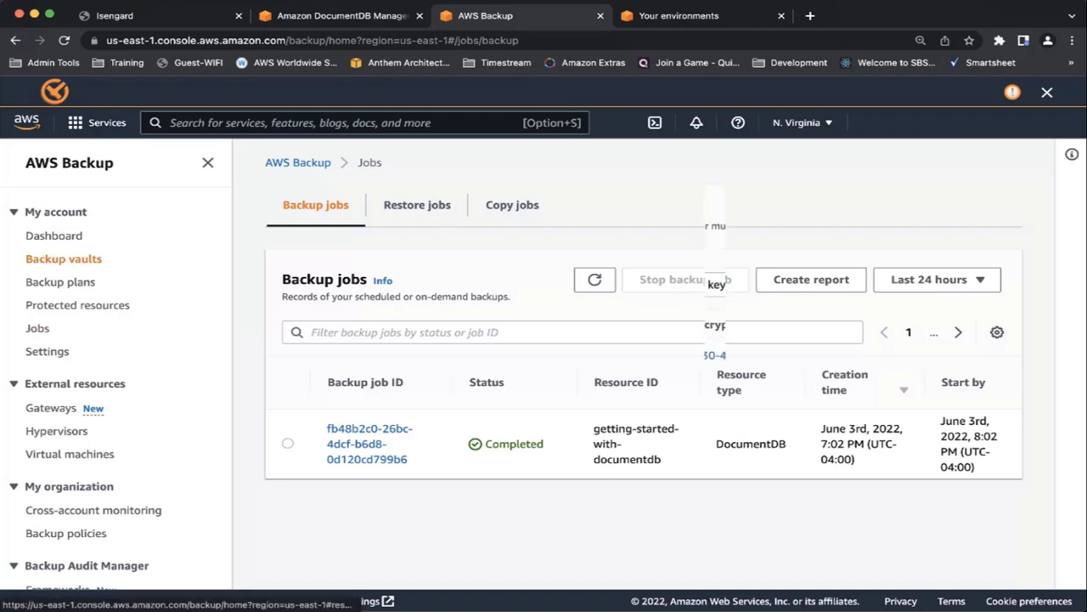
pyautogui.click(300, 355)
pyautogui.scroll(-3, 643, 364)
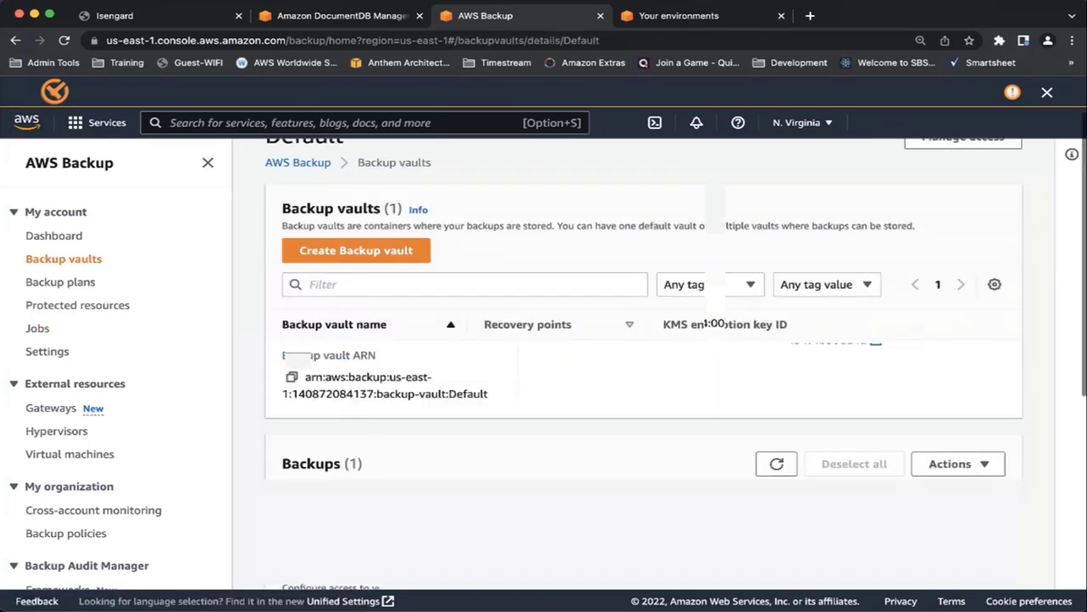
pyautogui.scroll(-1, 643, 362)
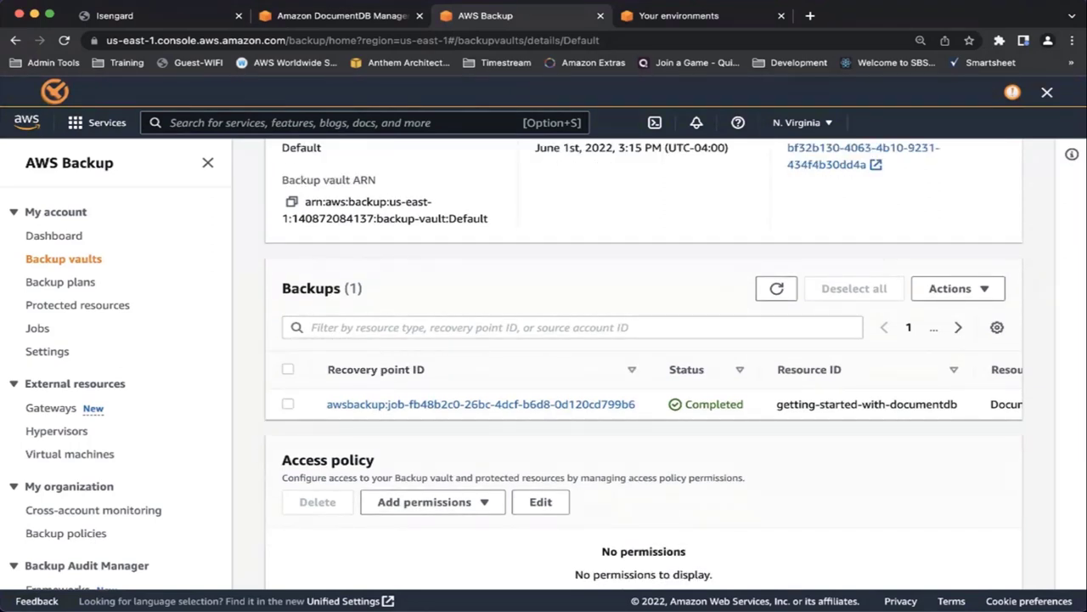
pyautogui.click(288, 404)
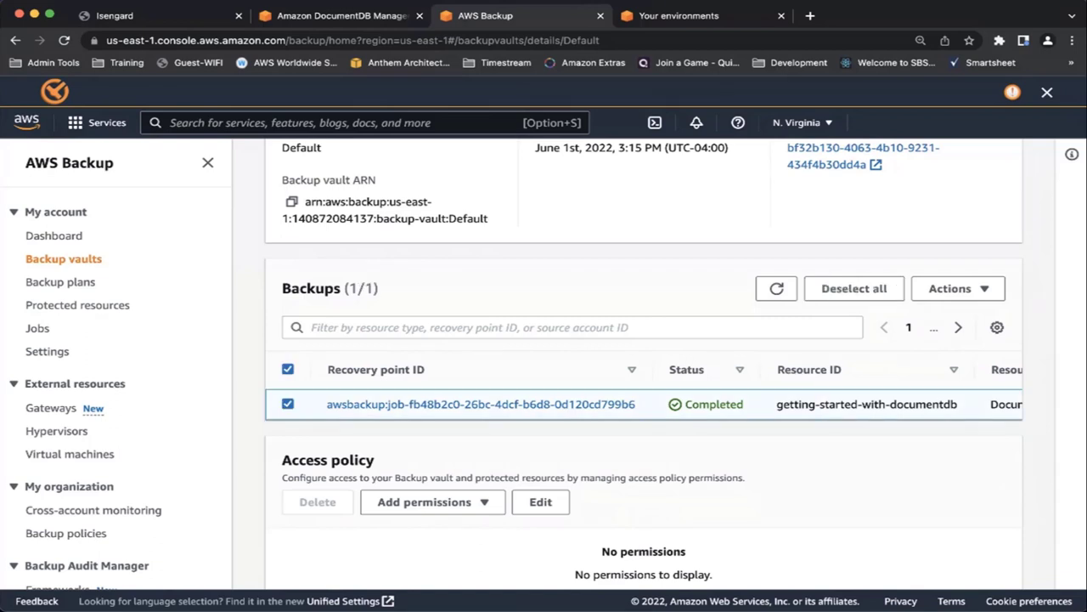
pyautogui.click(951, 288)
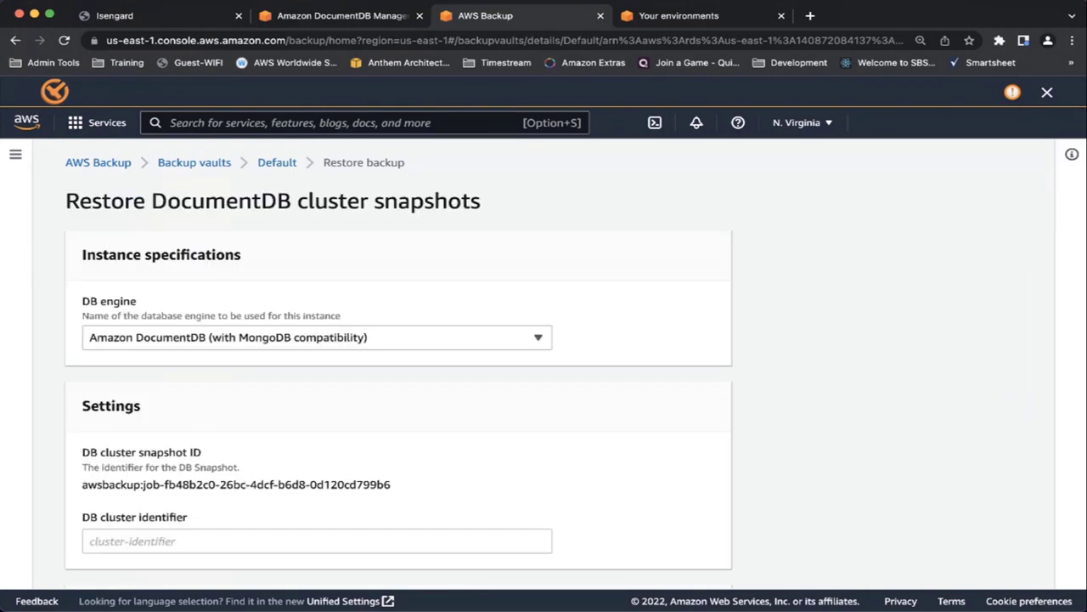
# Set the DB cluster identifier to Demo-Restore and restore the backup, leaving the network, database, encryption, log export and role settings at their defaults
pyautogui.scroll(-3, 544, 357)
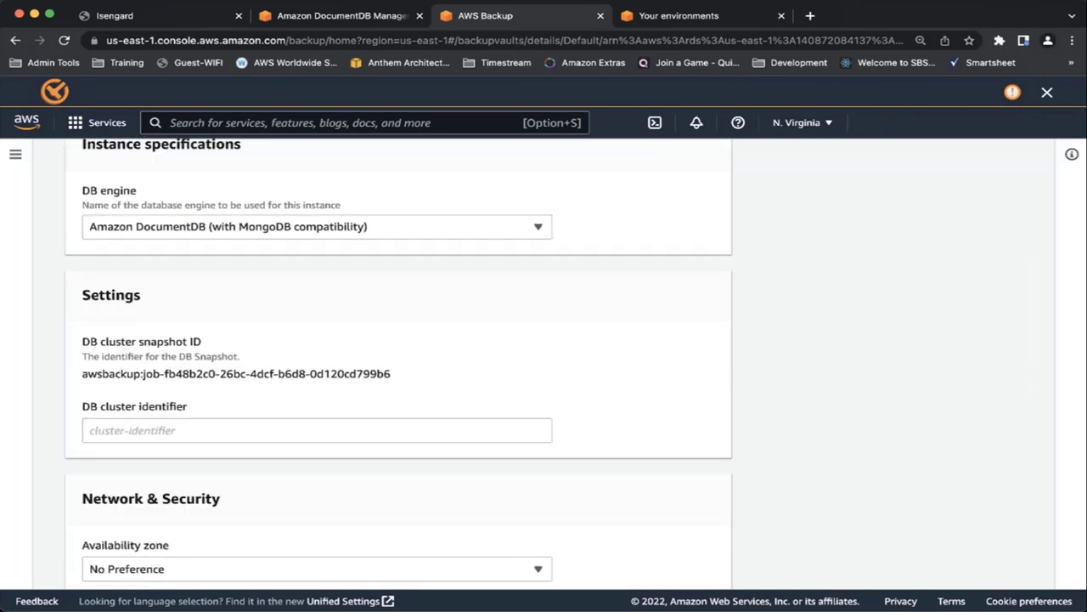
pyautogui.click(240, 430)
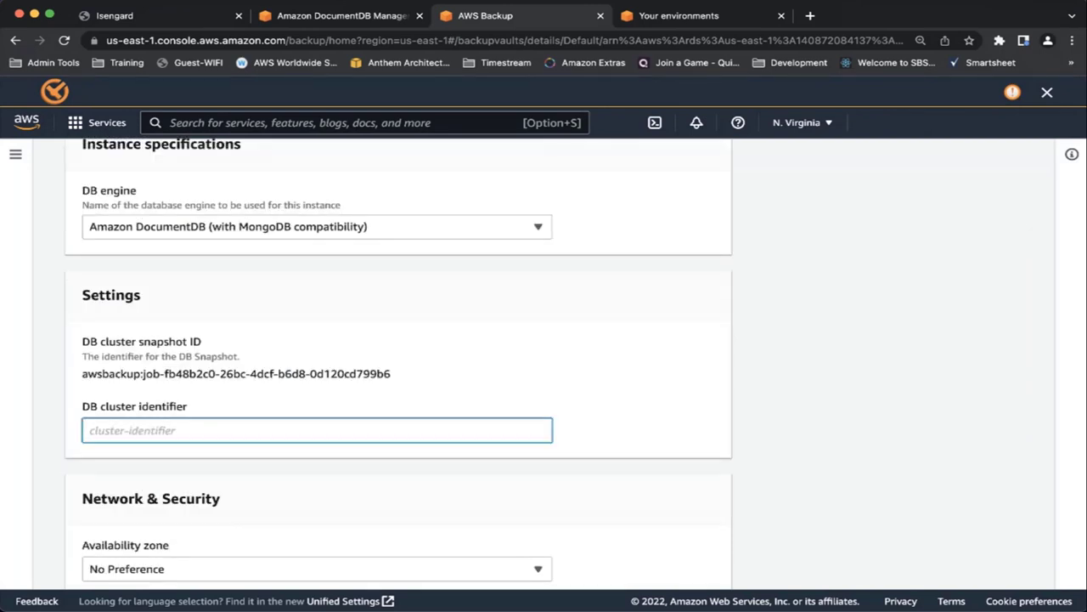
pyautogui.write('Demo-')
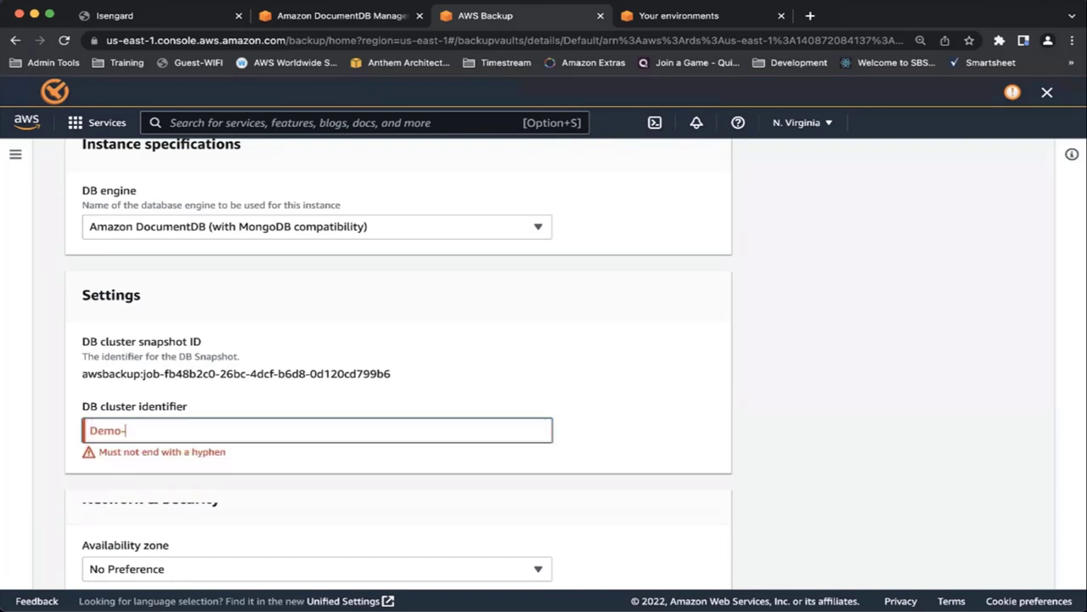
pyautogui.write('Restore')
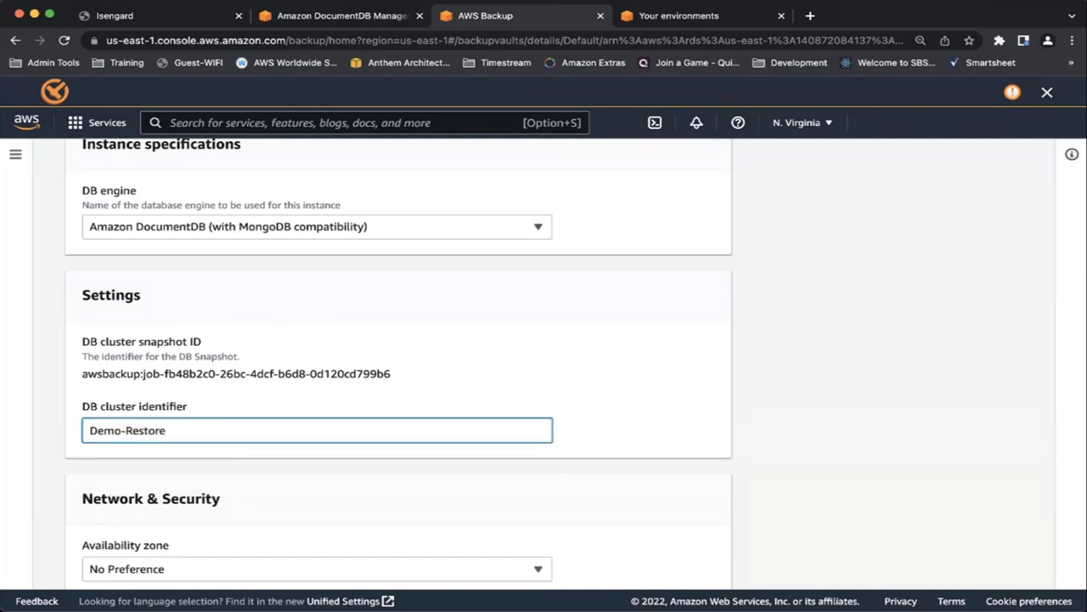
pyautogui.scroll(-2, 399, 365)
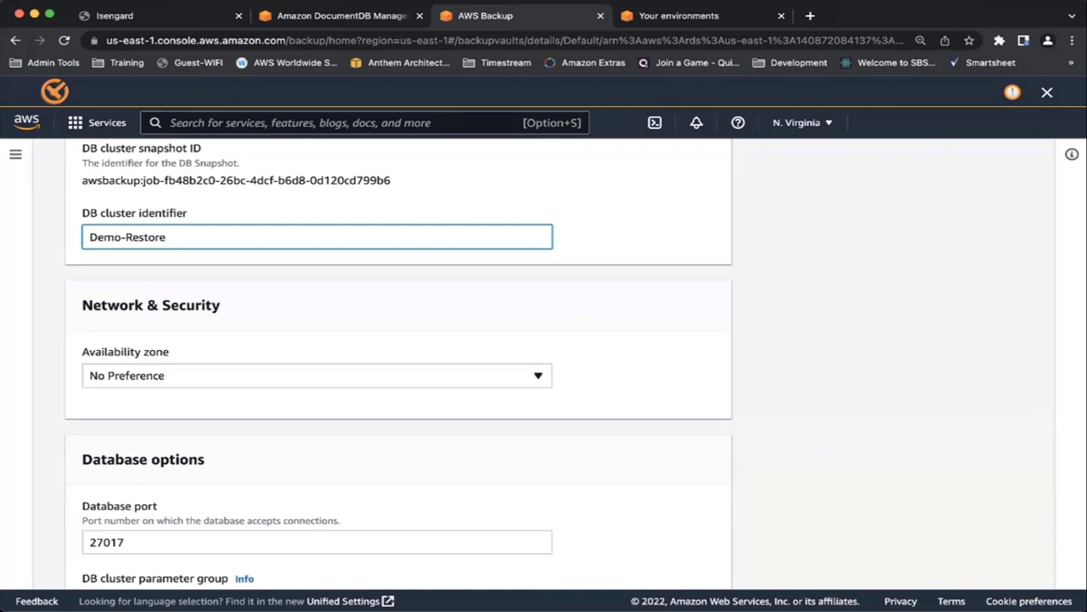
pyautogui.scroll(-3, 399, 365)
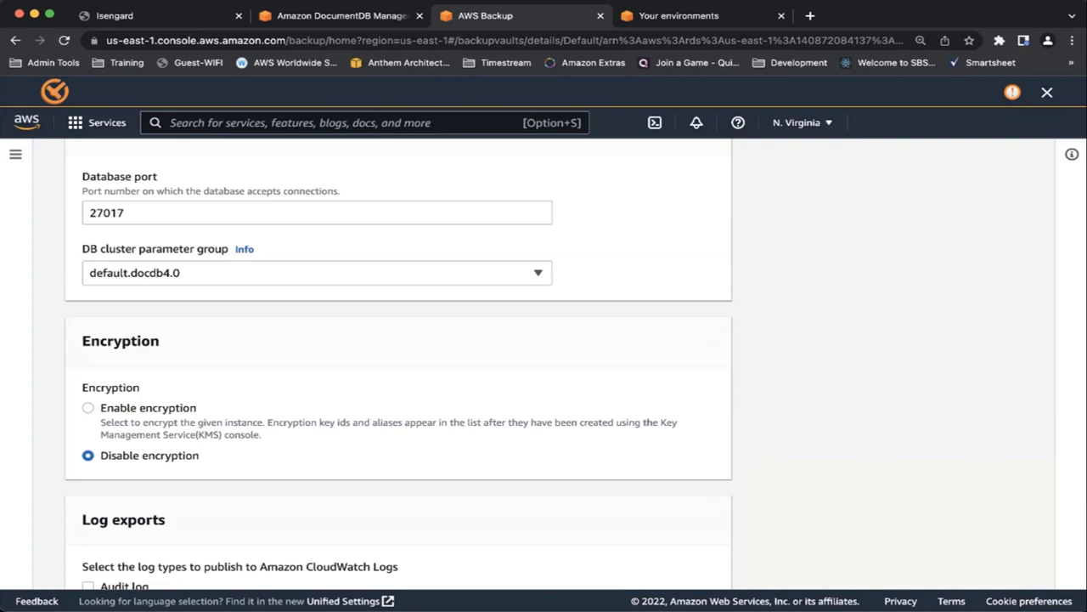
pyautogui.scroll(-2, 399, 365)
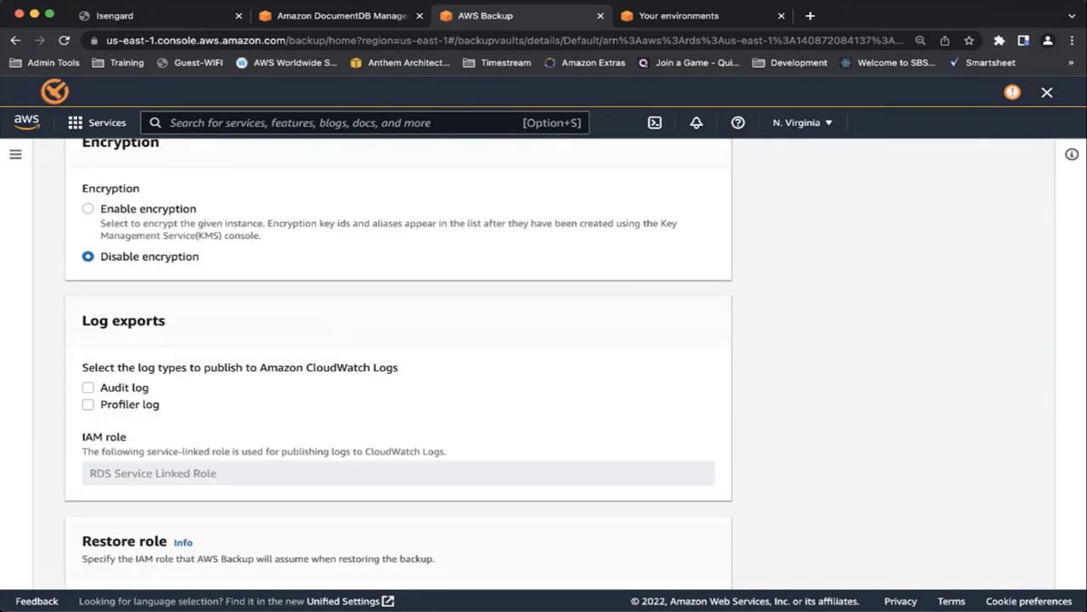
pyautogui.scroll(-2, 399, 365)
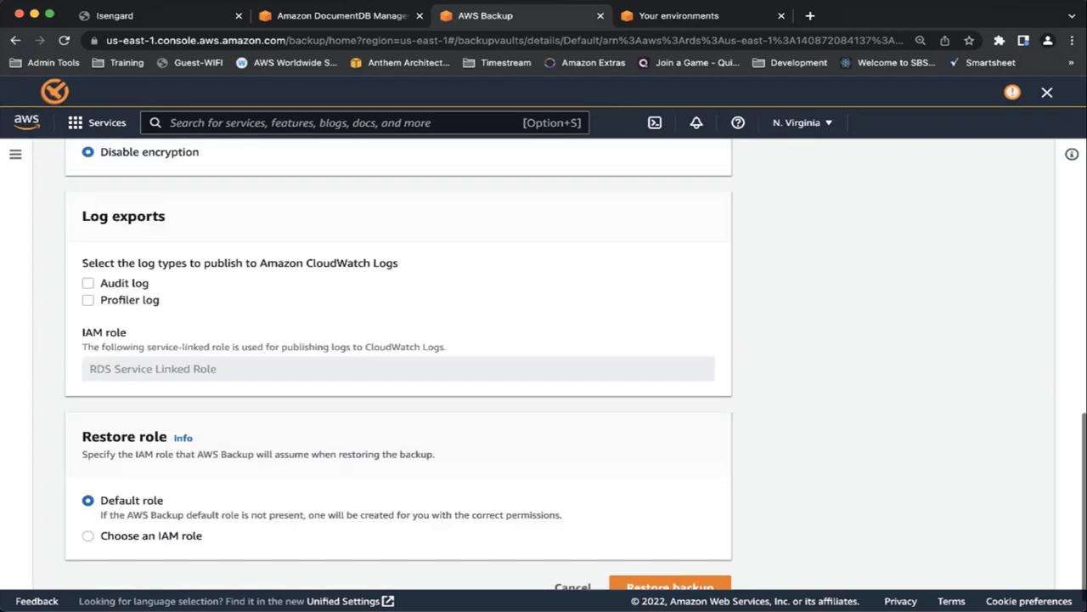
pyautogui.scroll(-1, 400, 365)
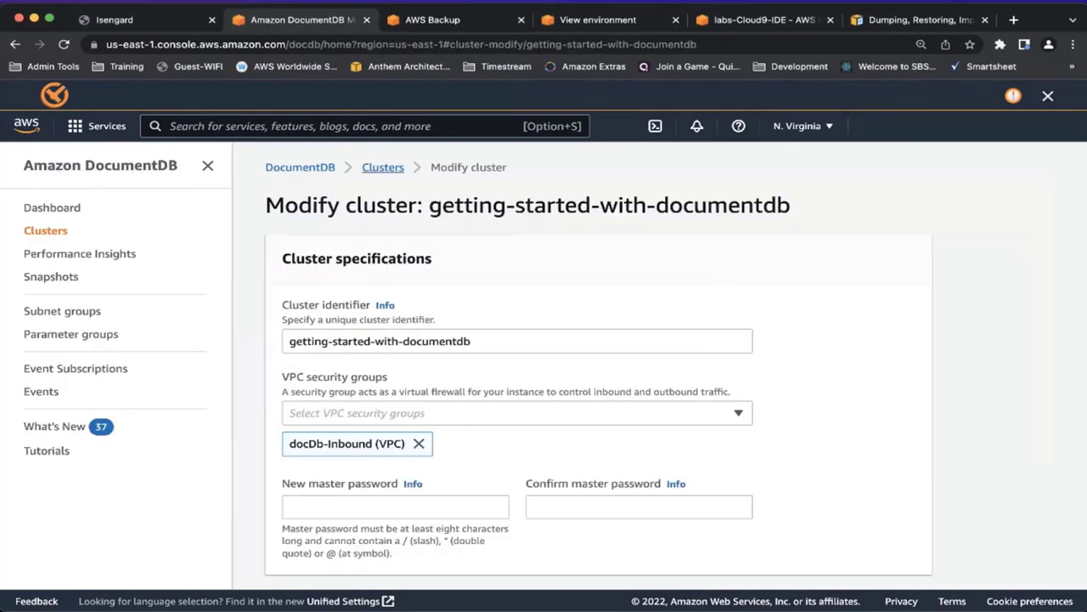
# Open the list of clusters in the Amazon DocumentDB console
pyautogui.click(383, 167)
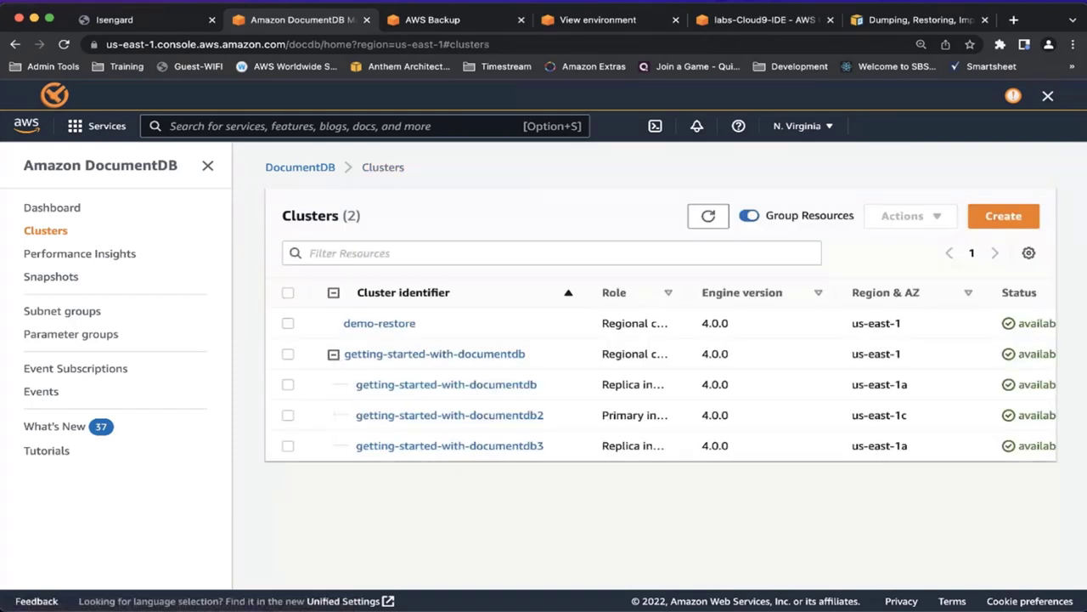
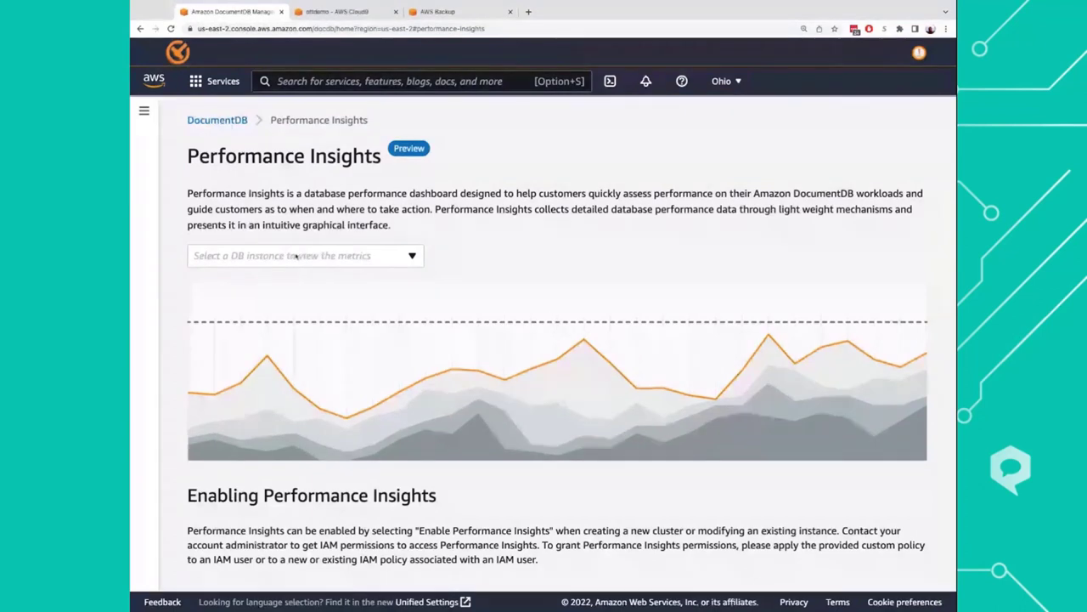
# Show the Performance Insights metrics of the docdb-ott-demo-cluster instance and look over its database load chart
pyautogui.click(288, 256)
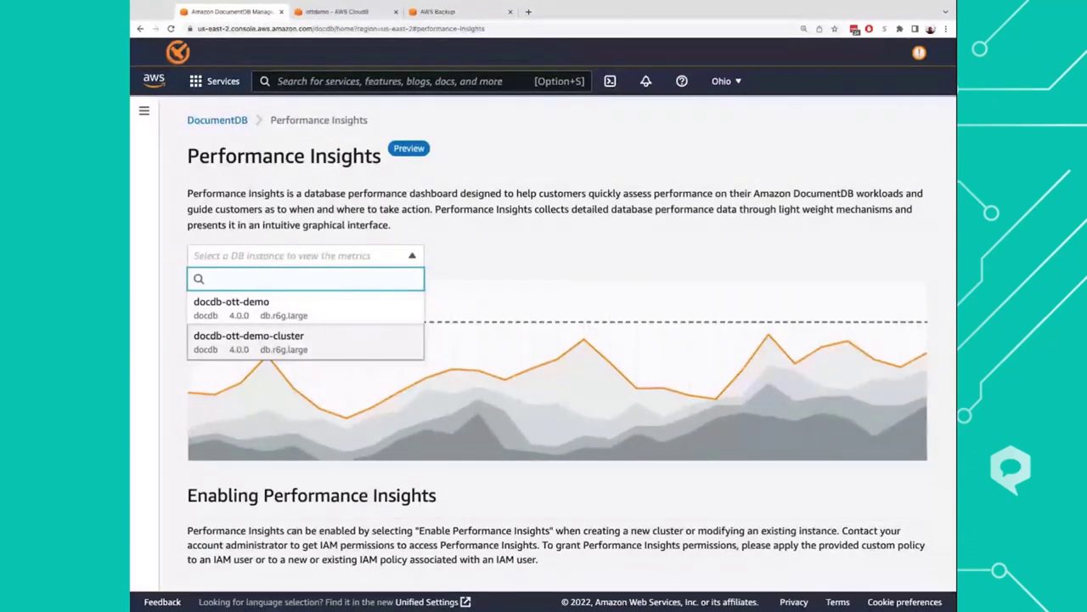
pyautogui.click(248, 340)
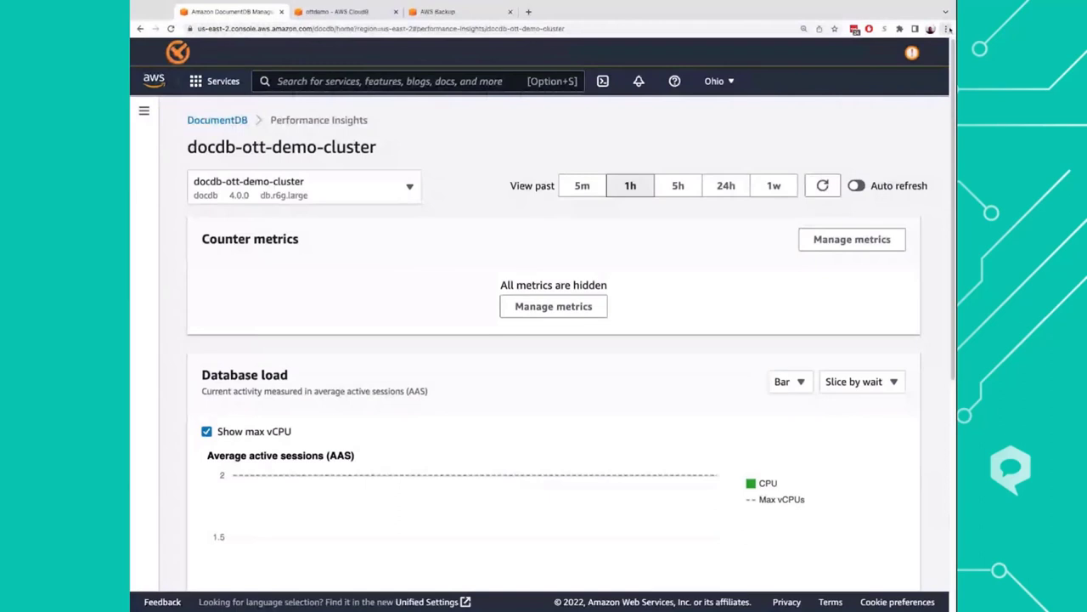
pyautogui.press('super+minus')
pyautogui.scroll(-1, 443, 259)
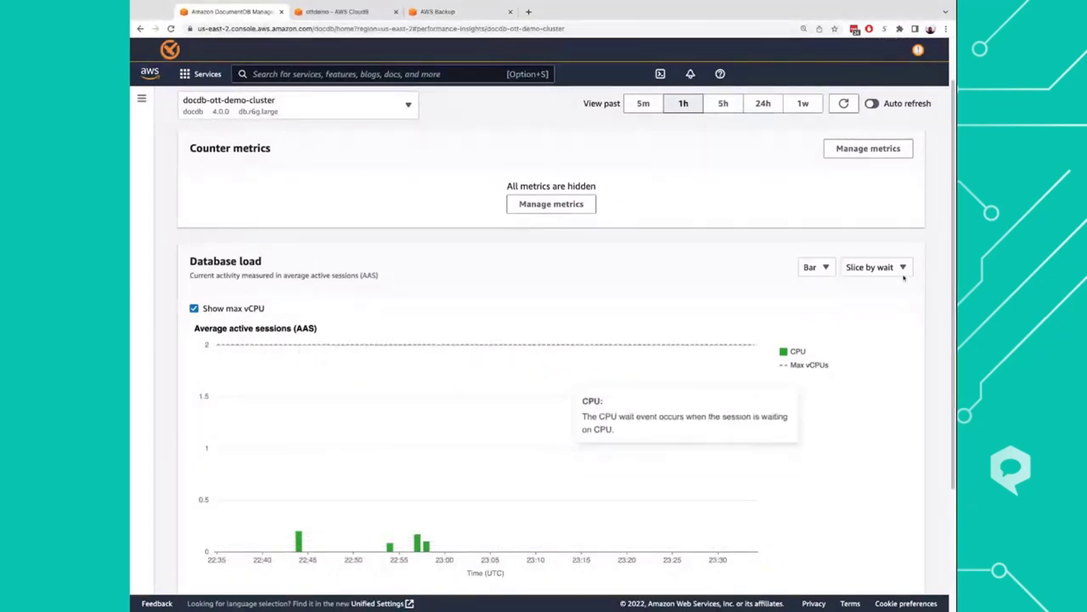
# Compare the instance's database load over the past 5 minutes and the past 1 hour
pyautogui.scroll(1, 678, 156)
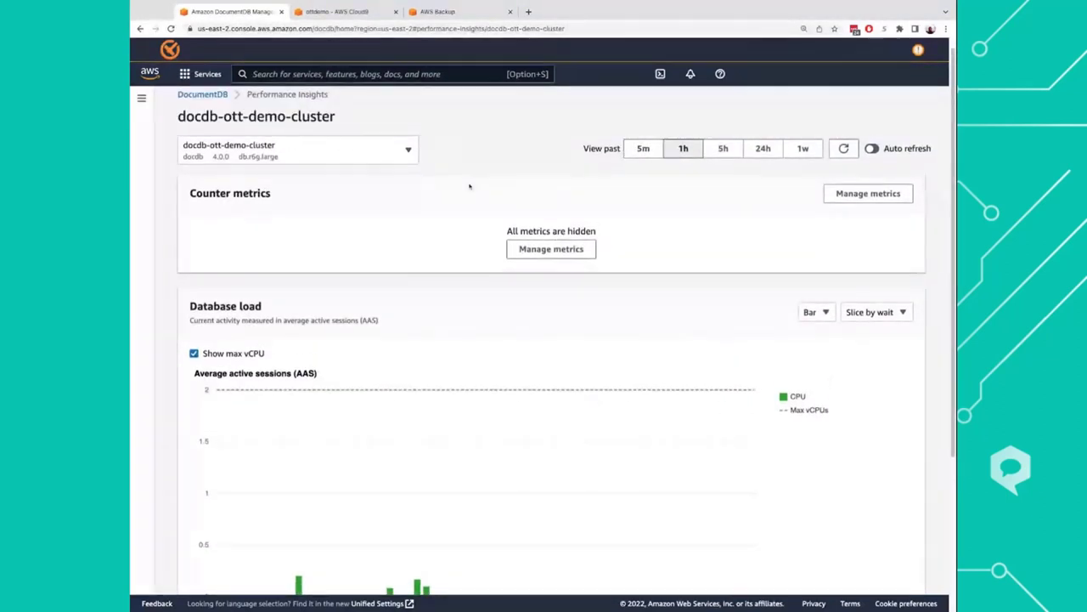
pyautogui.click(640, 151)
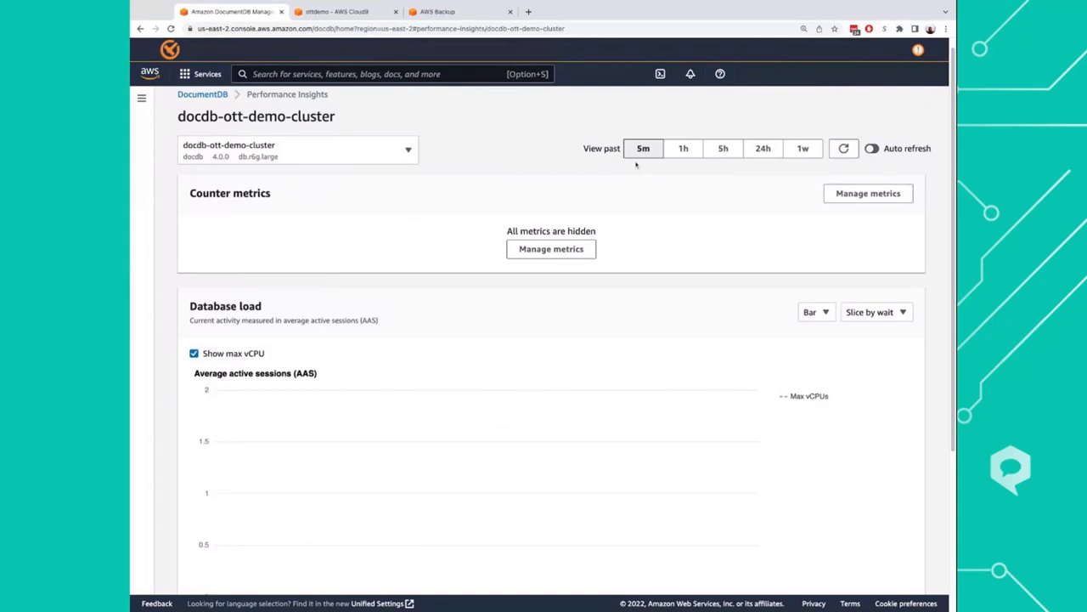
pyautogui.scroll(-4, 680, 166)
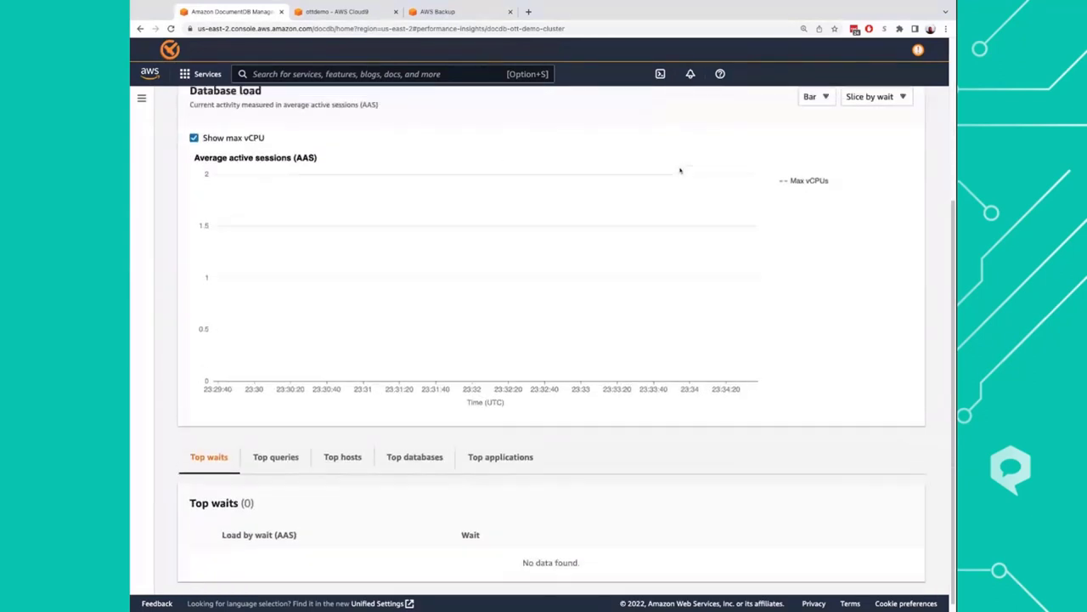
pyautogui.scroll(4, 680, 170)
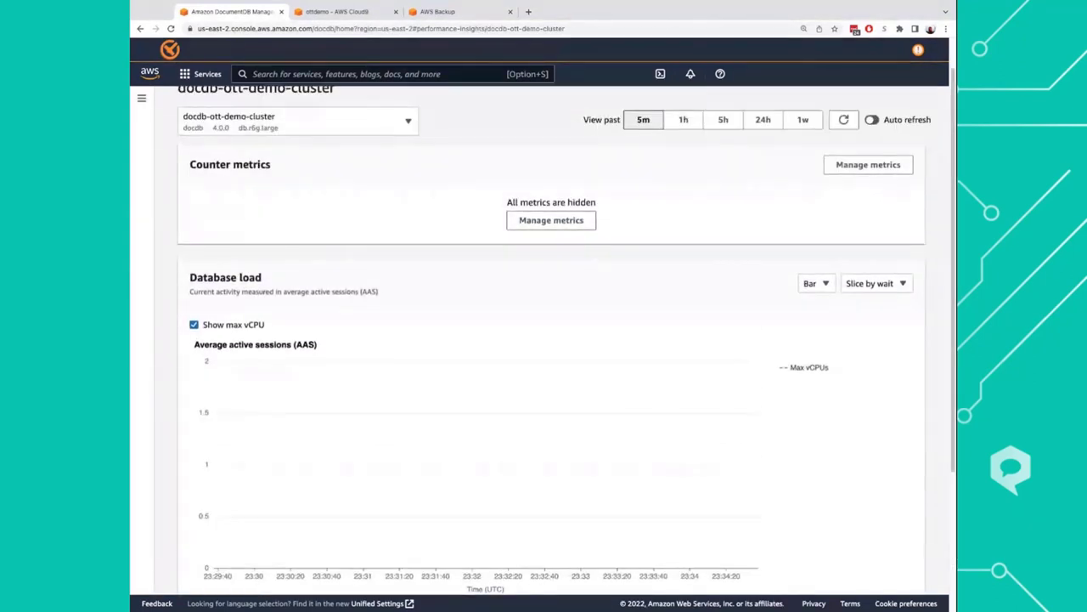
pyautogui.click(683, 136)
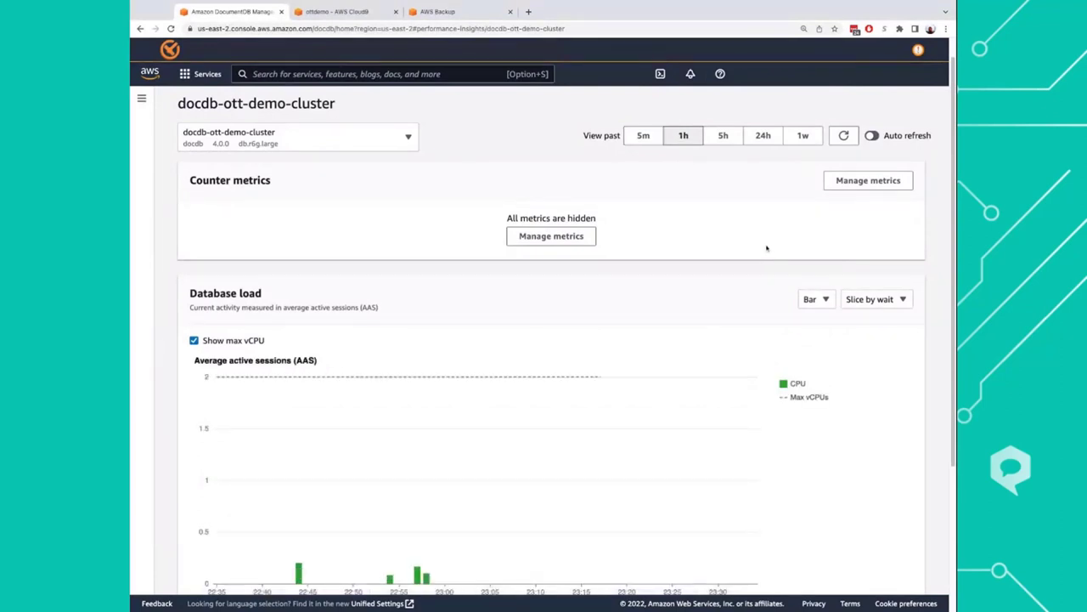
pyautogui.scroll(-2, 766, 247)
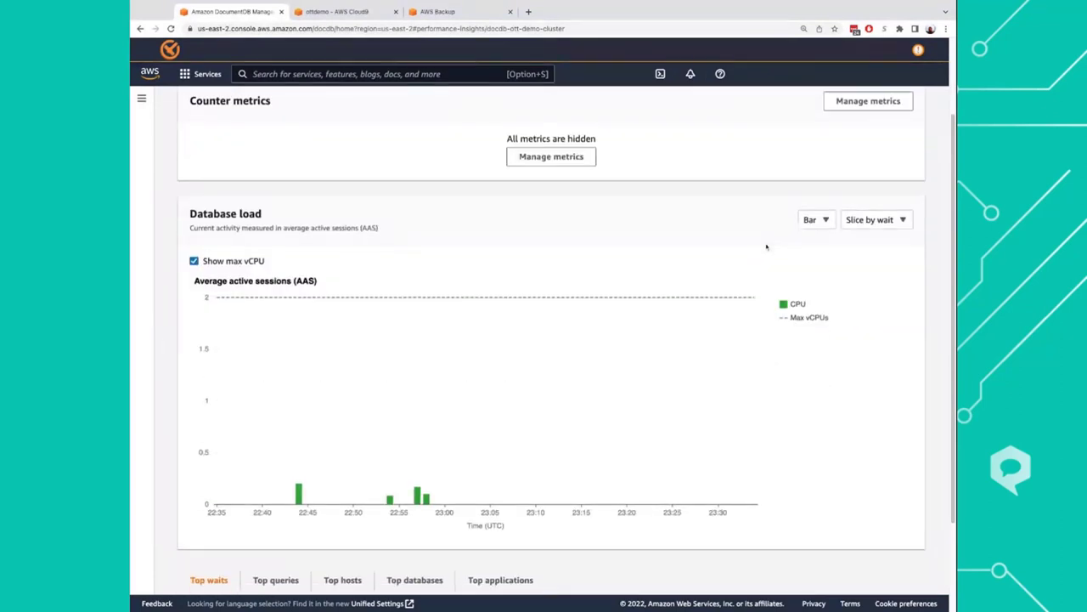
# Show the past 5 hours of database load and zoom the chart in to the activity from 21:50 to about 21:51:40
pyautogui.scroll(2, 766, 247)
pyautogui.click(724, 127)
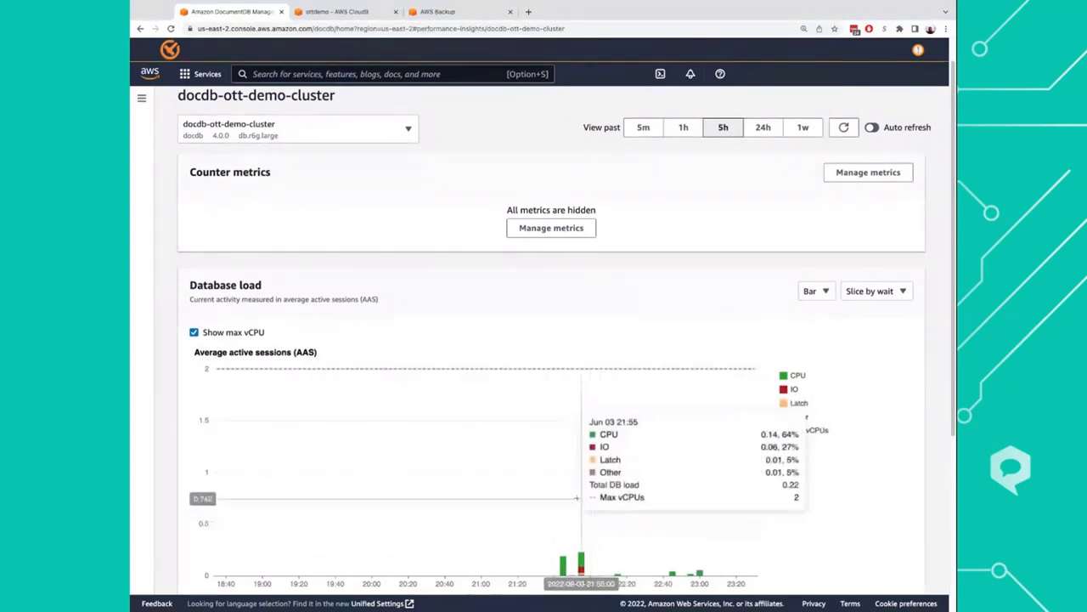
pyautogui.scroll(-4, 881, 392)
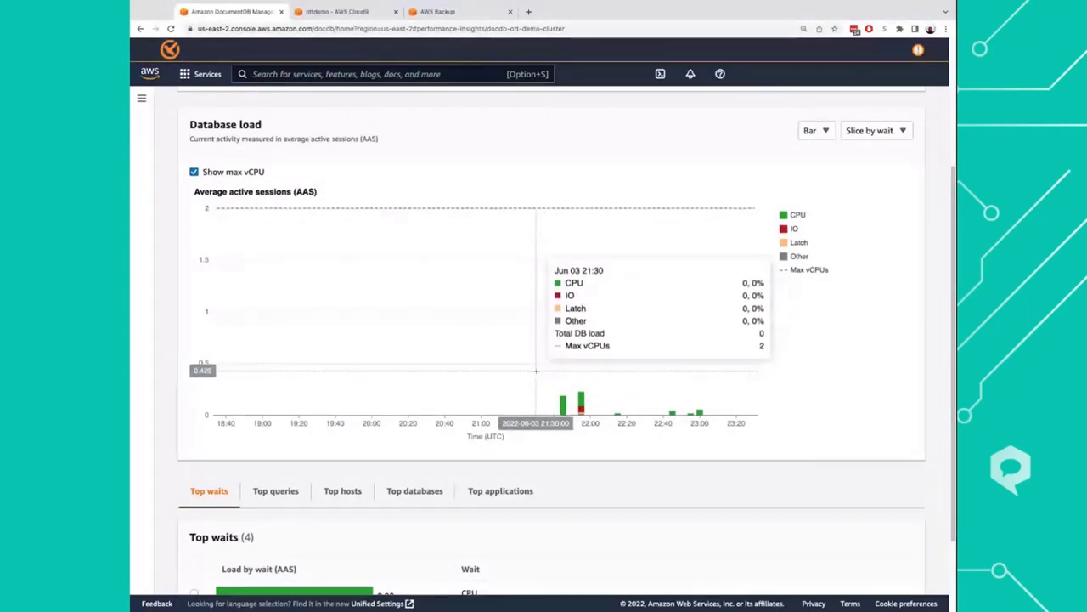
pyautogui.moveTo(536, 368); pyautogui.dragTo(536, 369)
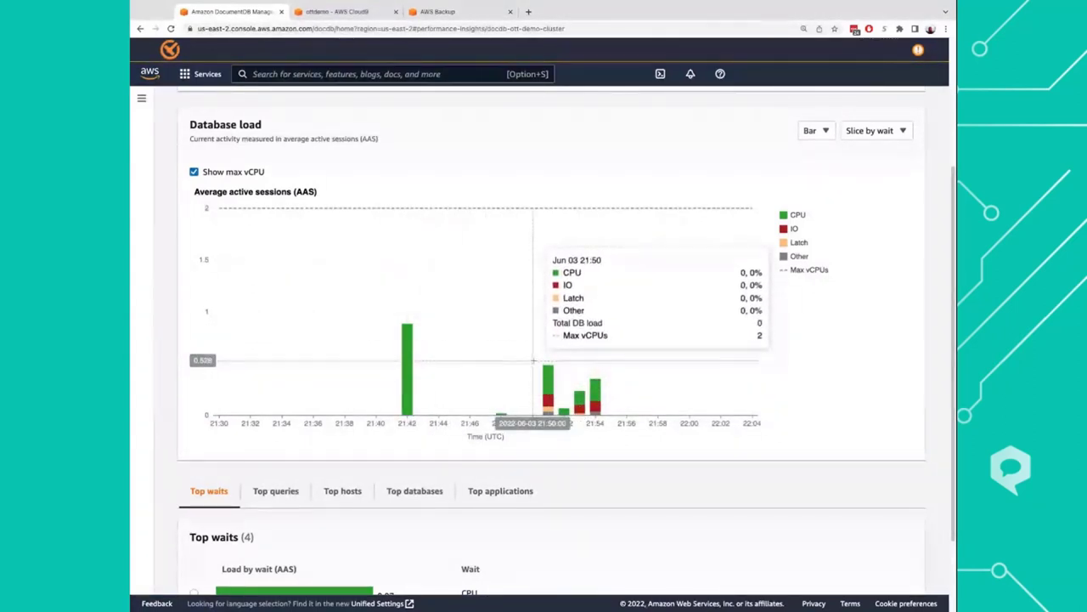
pyautogui.moveTo(532, 359); pyautogui.dragTo(562, 366)
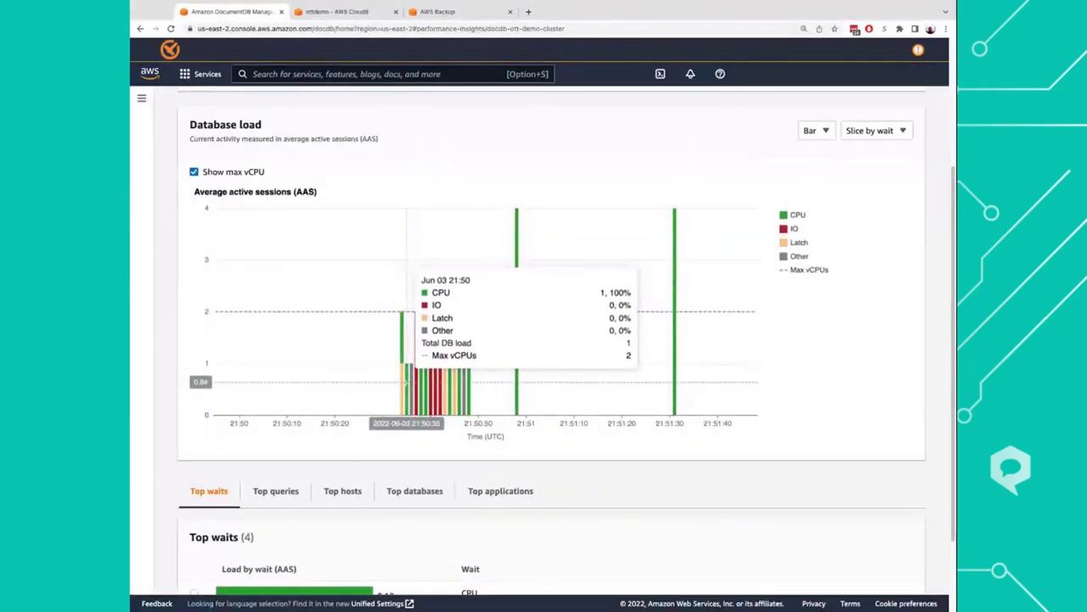
# Examine the top waits for the zoomed period, focusing on the CPU wait and the matching bars in the load chart
pyautogui.scroll(-3, 510, 531)
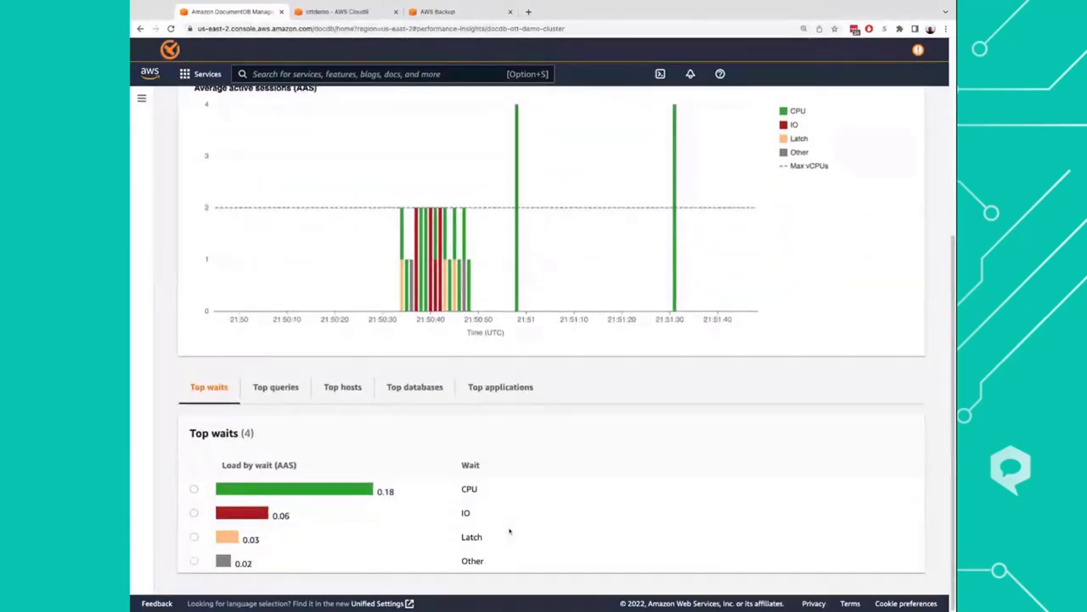
pyautogui.doubleClick(464, 490)
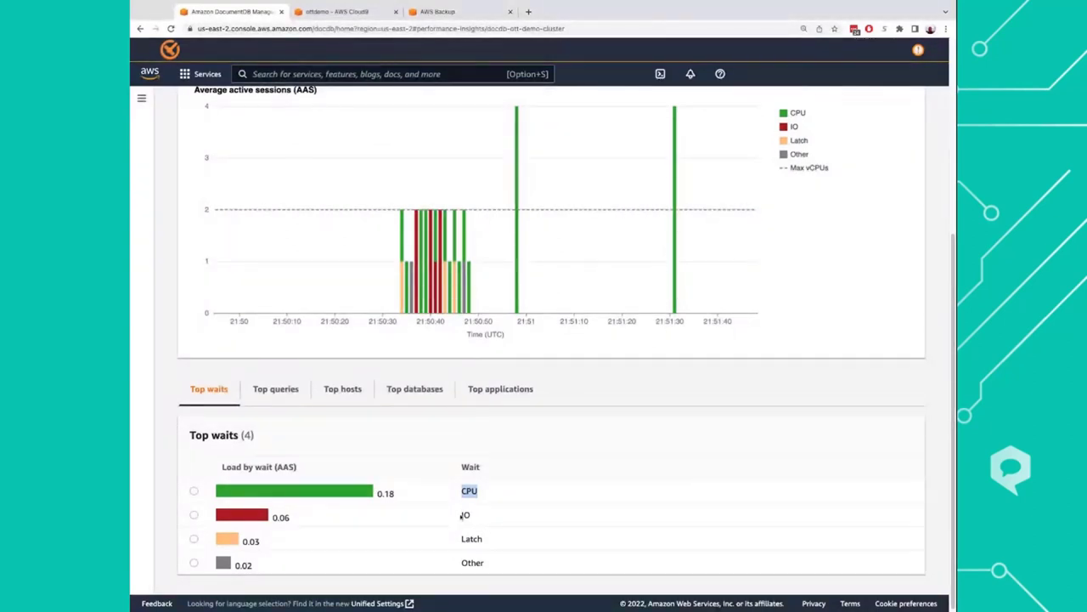
pyautogui.moveTo(439, 220)
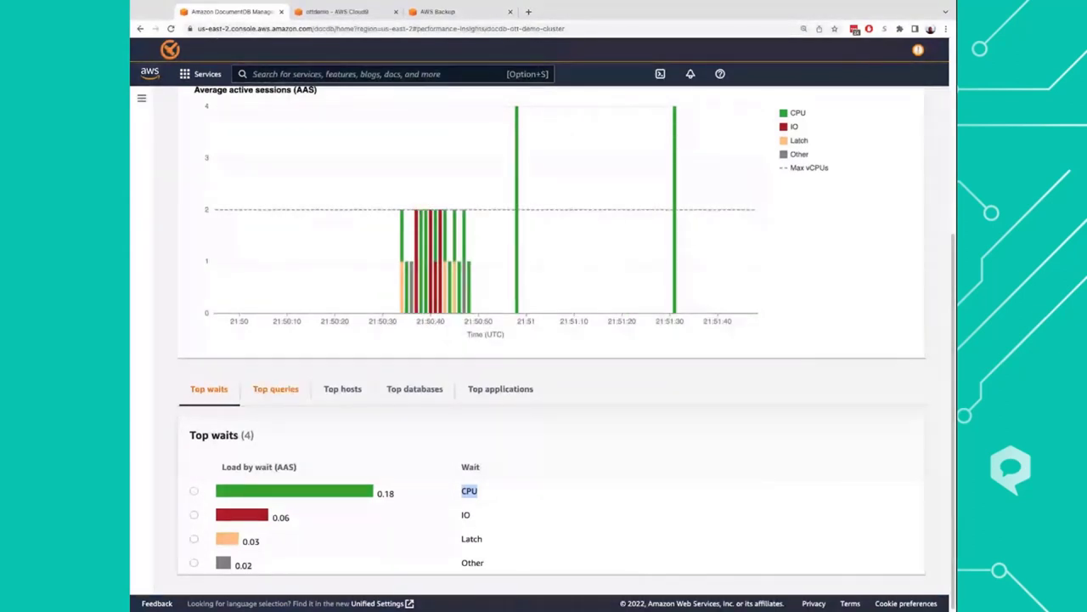
# List the top queries, expand the highest-load find query on customers, and examine the filter and database in one full statement
pyautogui.click(275, 388)
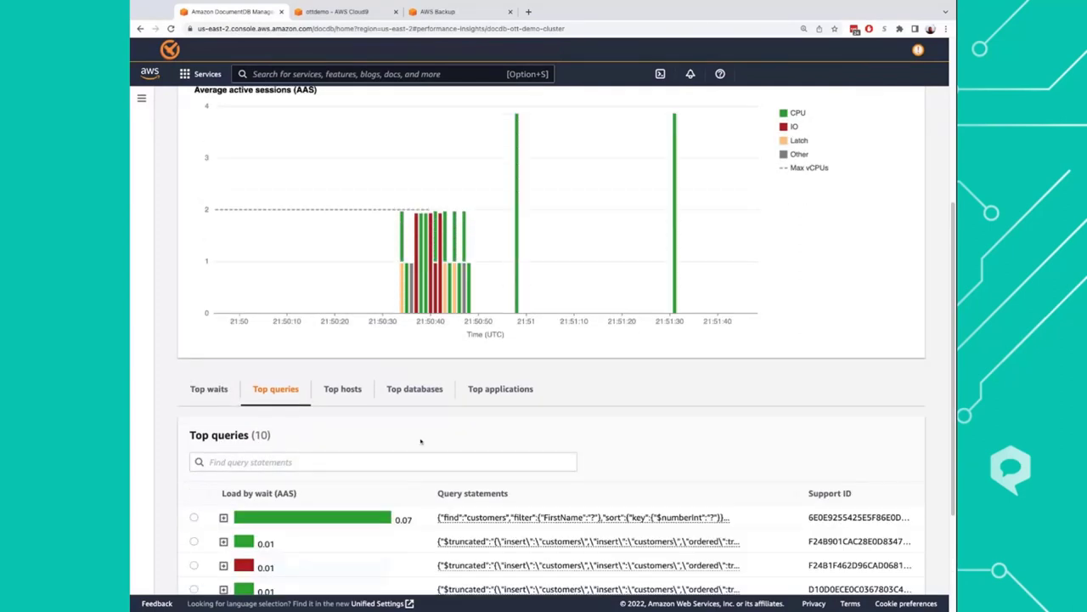
pyautogui.scroll(-1, 516, 451)
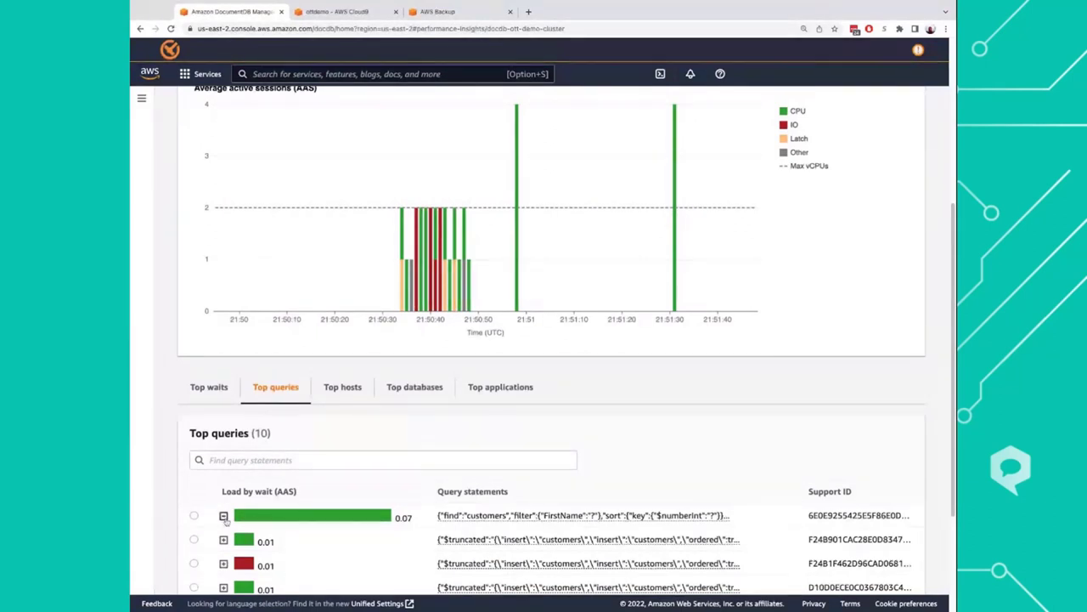
pyautogui.click(224, 515)
pyautogui.scroll(-2, 225, 521)
pyautogui.click(459, 482)
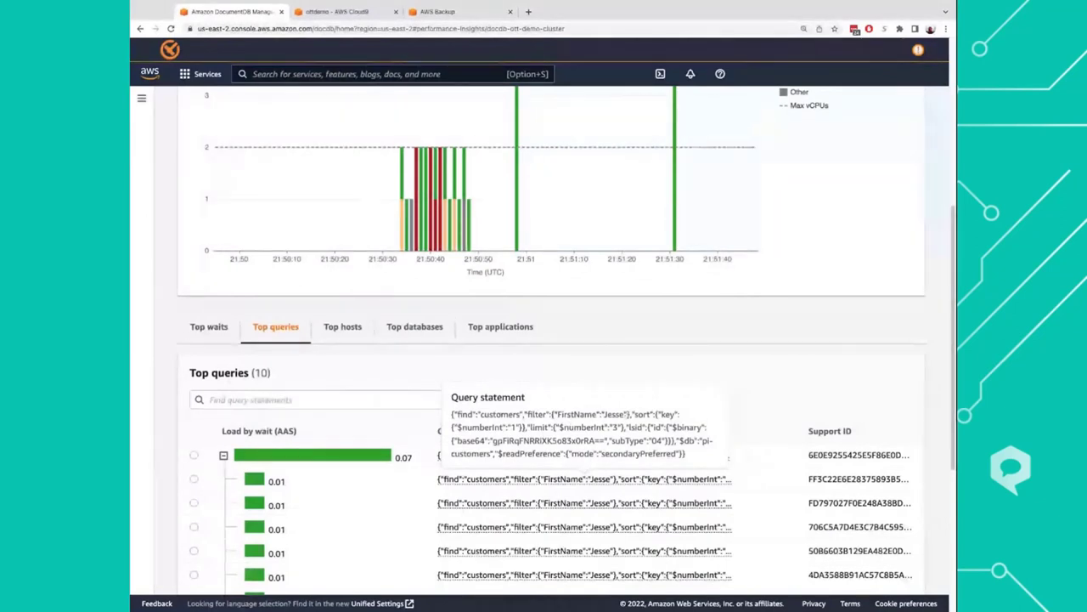
pyautogui.moveTo(626, 413); pyautogui.dragTo(561, 413)
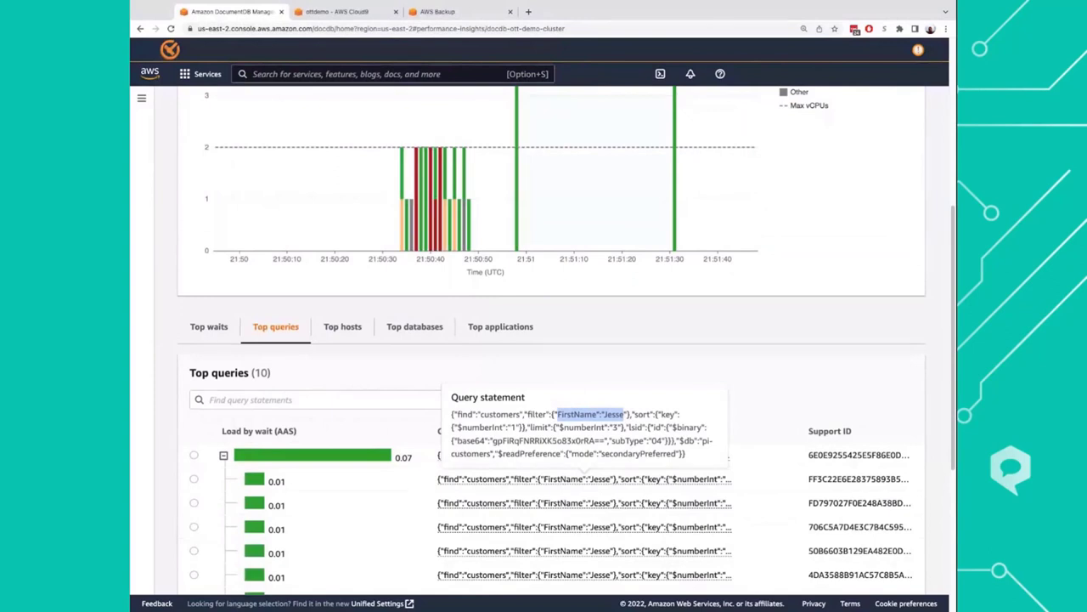
pyautogui.moveTo(702, 440); pyautogui.dragTo(494, 453)
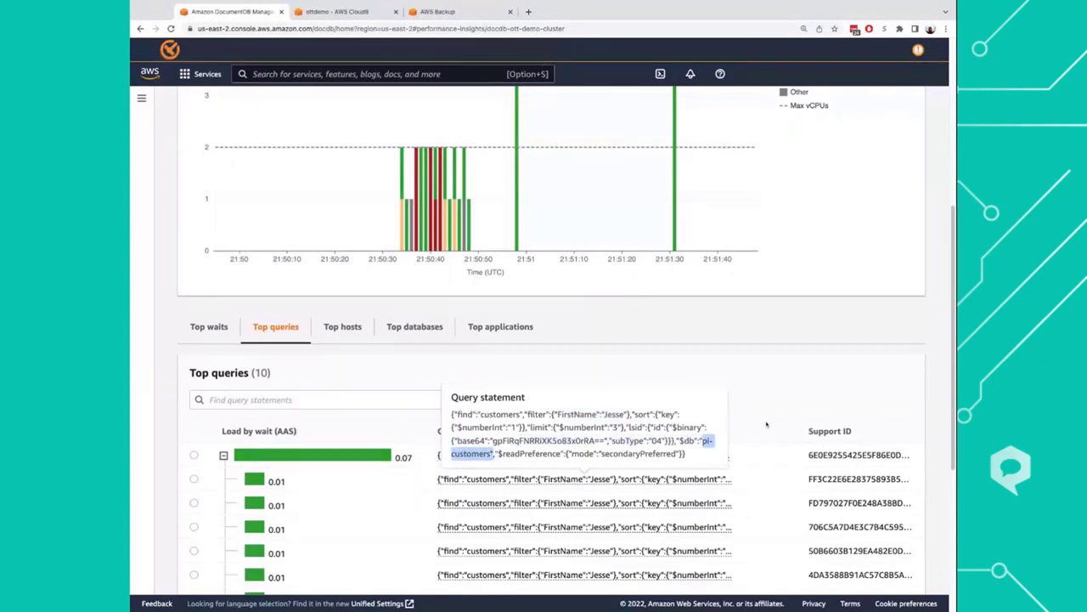
pyautogui.click(761, 395)
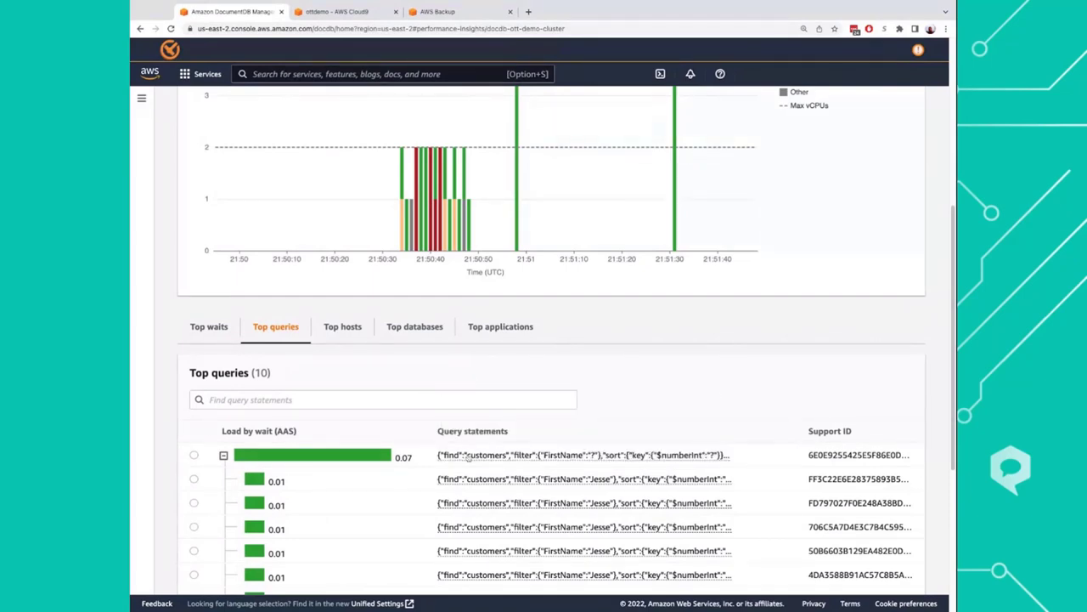
# Collapse the find query, inspect the full statement of the third-listed insert query, and return to the highest-load query statement
pyautogui.scroll(-5, 468, 480)
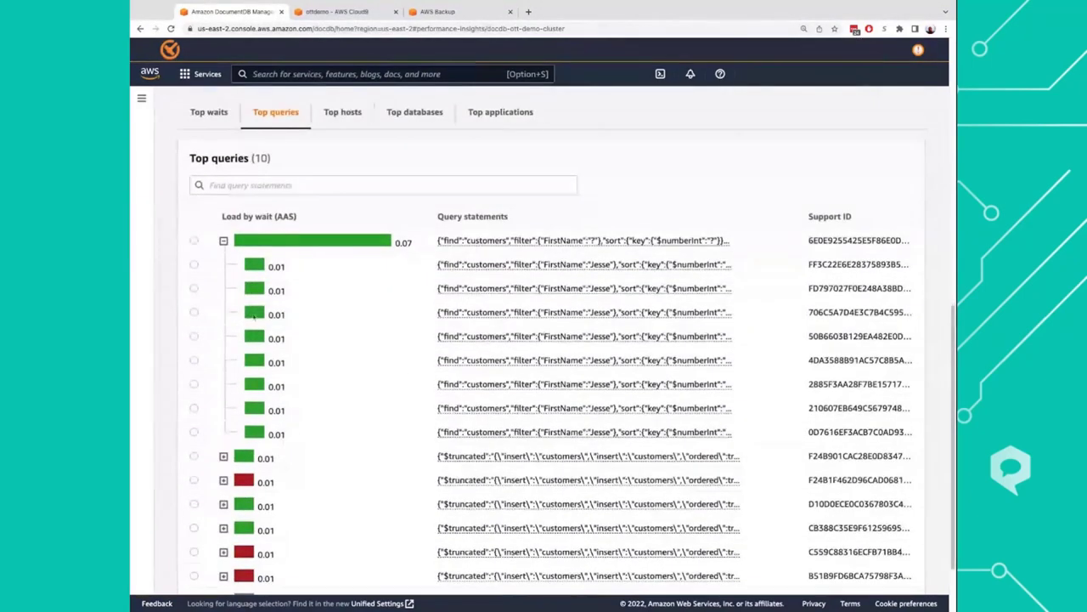
pyautogui.scroll(2, 249, 386)
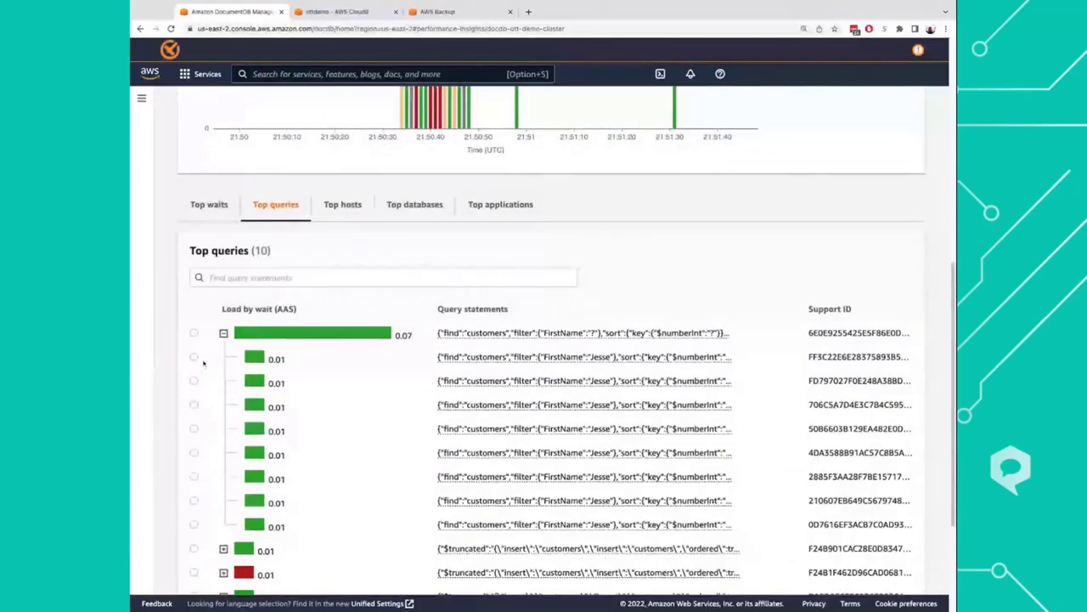
pyautogui.click(223, 334)
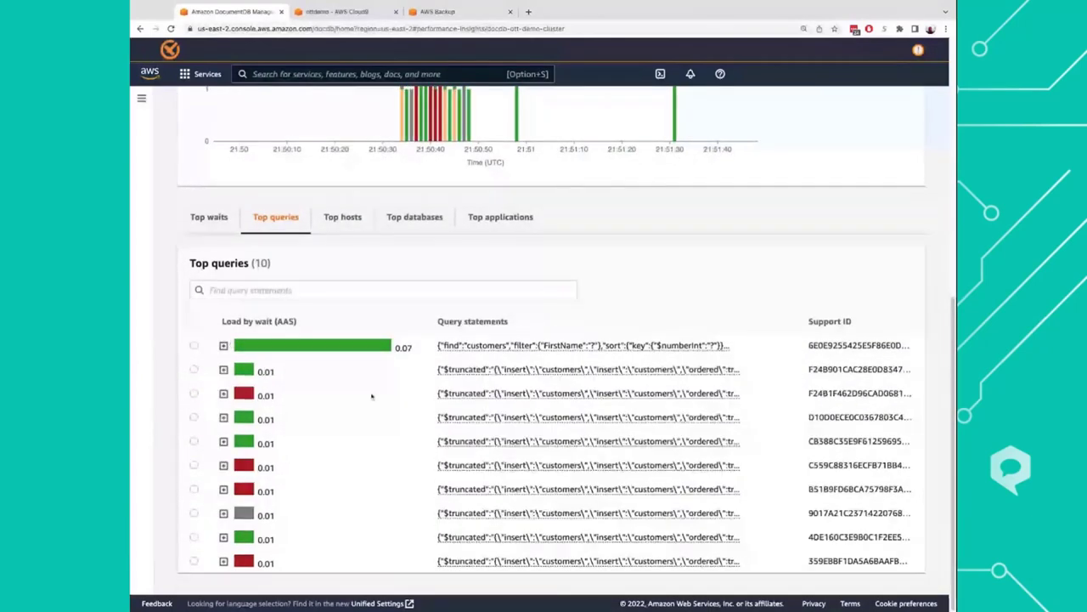
pyautogui.click(224, 393)
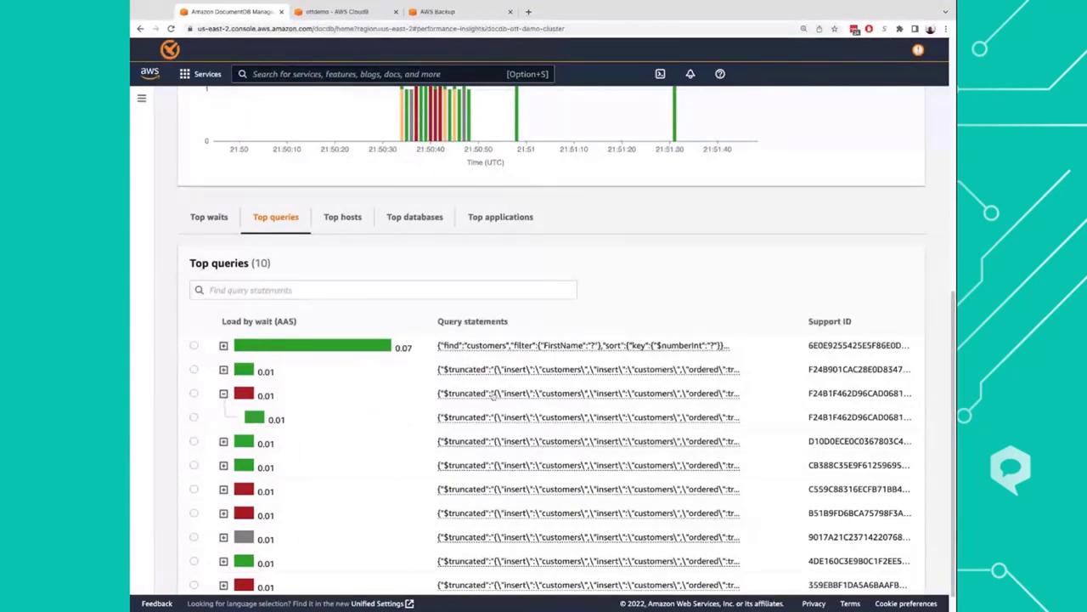
pyautogui.click(495, 393)
pyautogui.scroll(1, 388, 395)
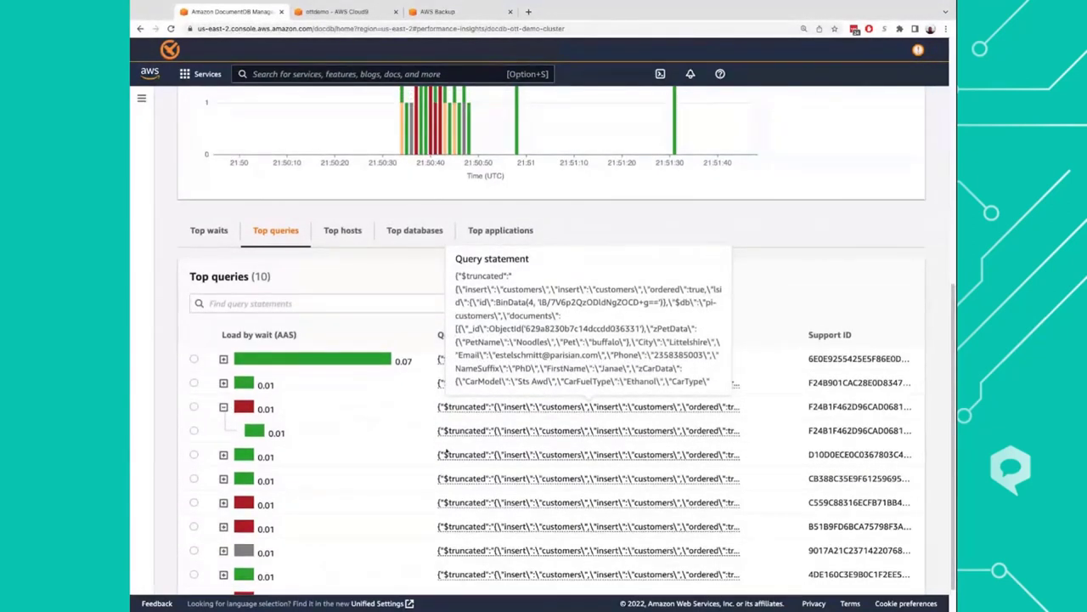
pyautogui.click(224, 406)
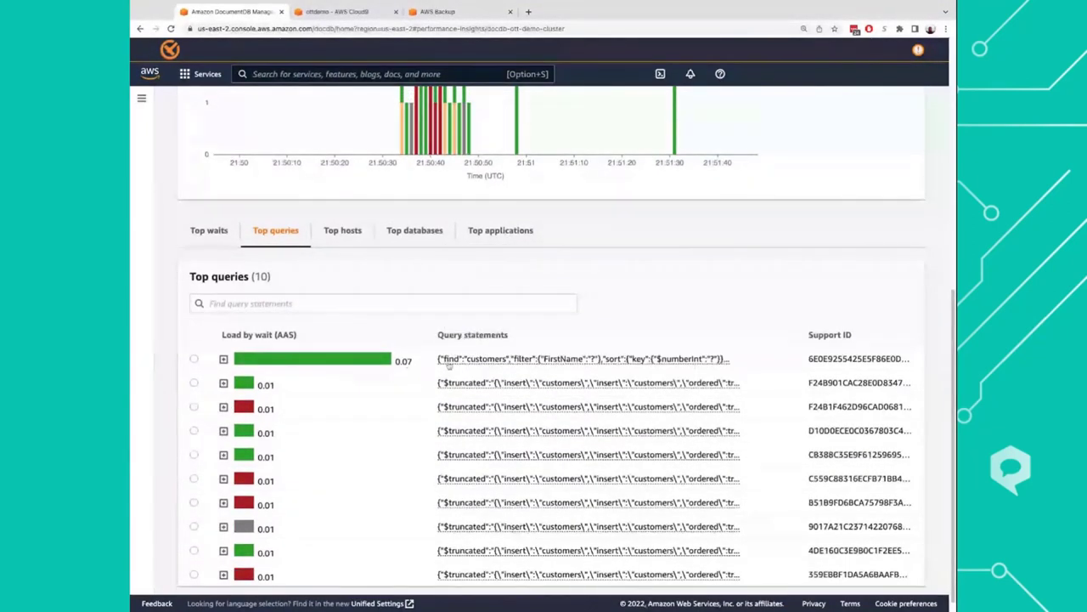
pyautogui.moveTo(431, 362); pyautogui.dragTo(730, 359)
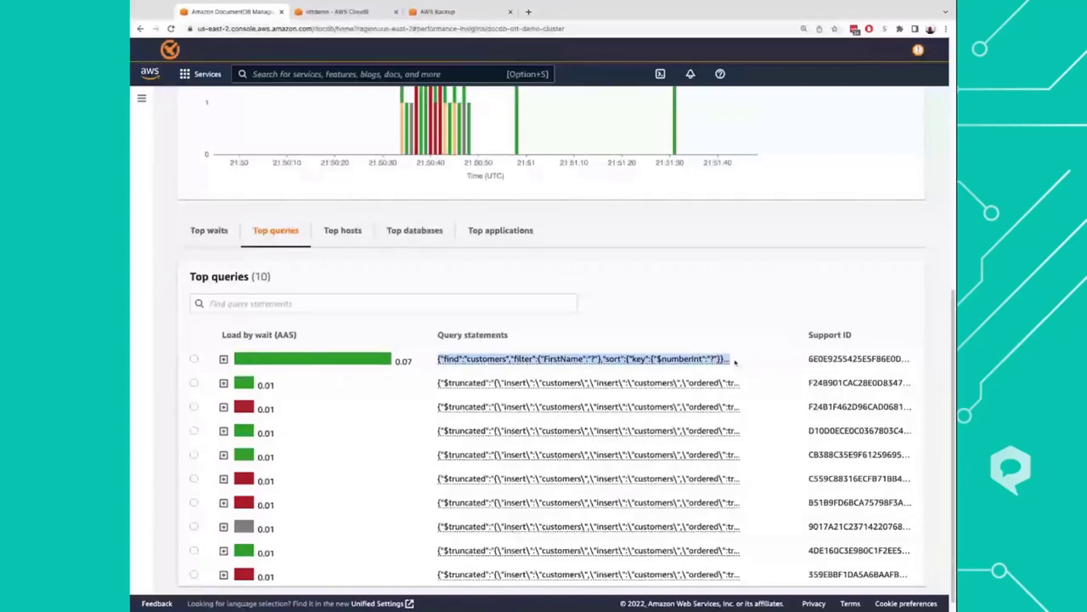
# Examine the top hosts for the zoomed period, focusing on the two hosts with the highest load
pyautogui.click(348, 233)
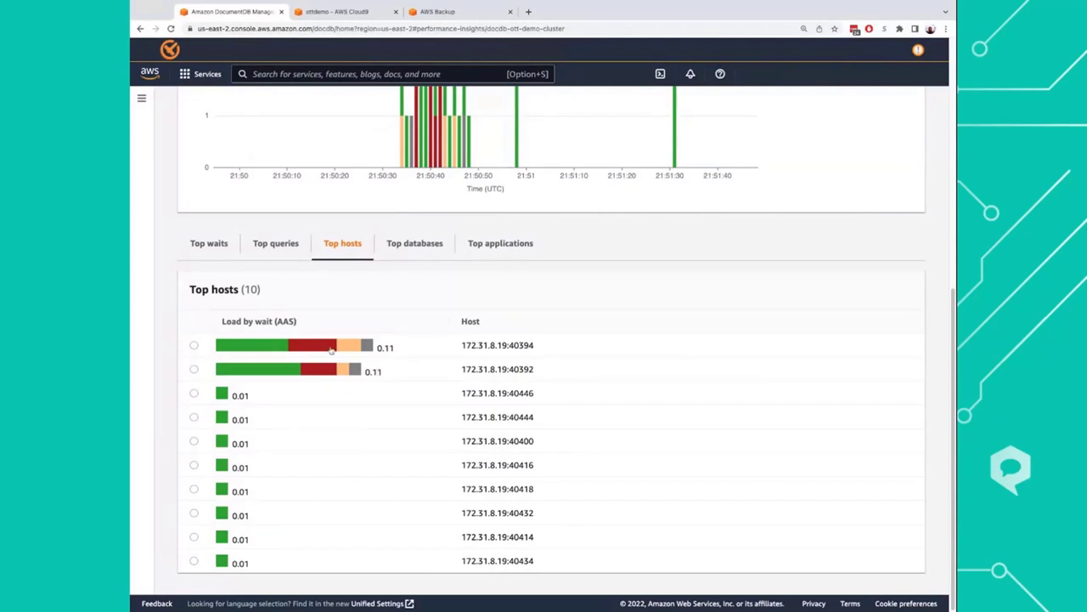
pyautogui.moveTo(461, 345); pyautogui.dragTo(535, 345)
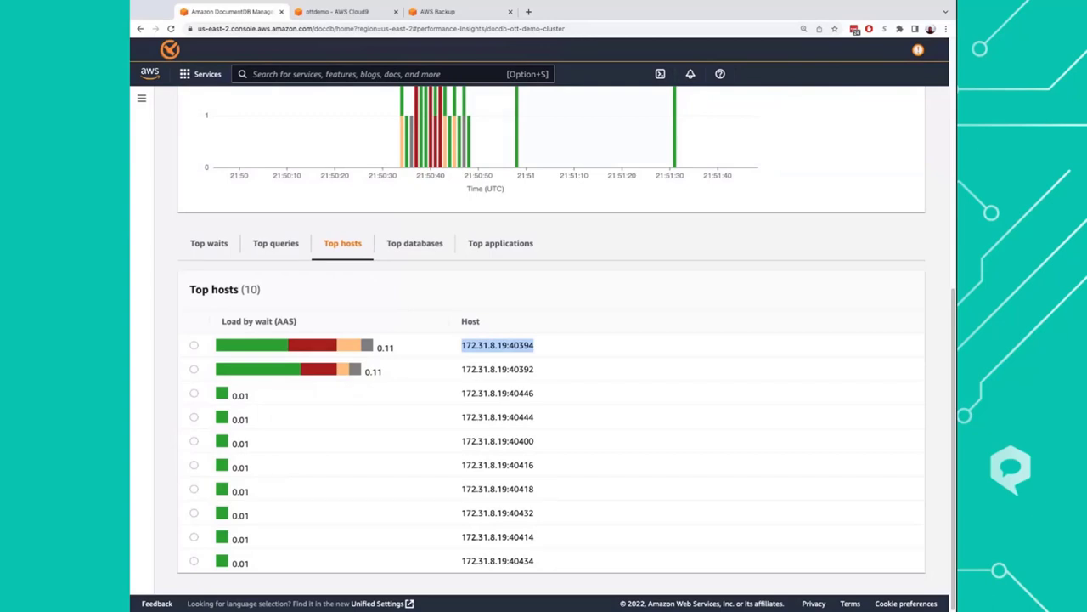
pyautogui.tripleClick(473, 368)
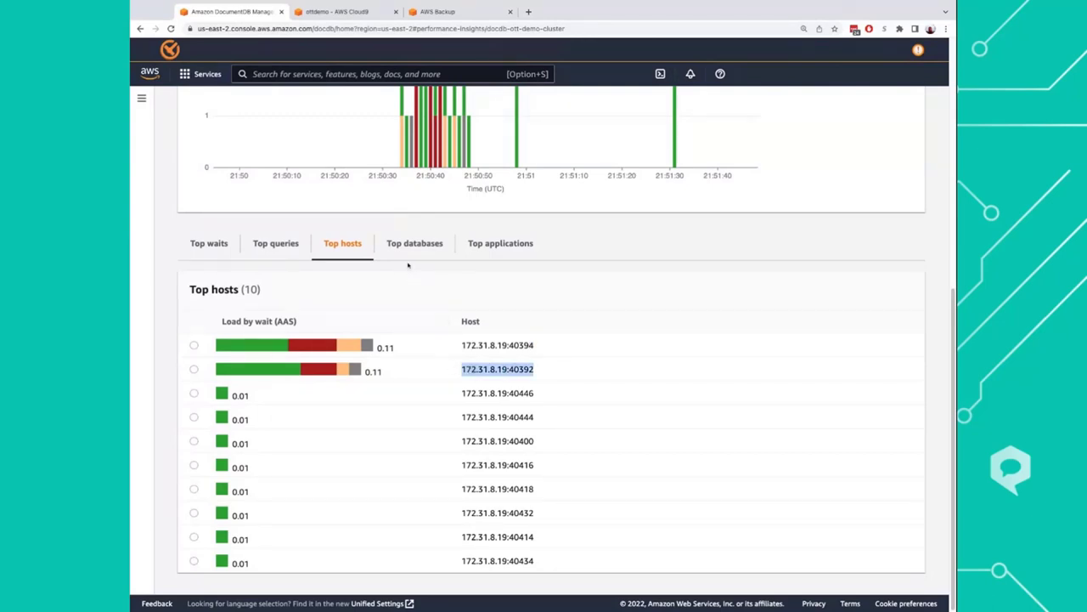
# Check which database carries the load in the top databases breakdown, and open the top applications breakdown
pyautogui.click(409, 250)
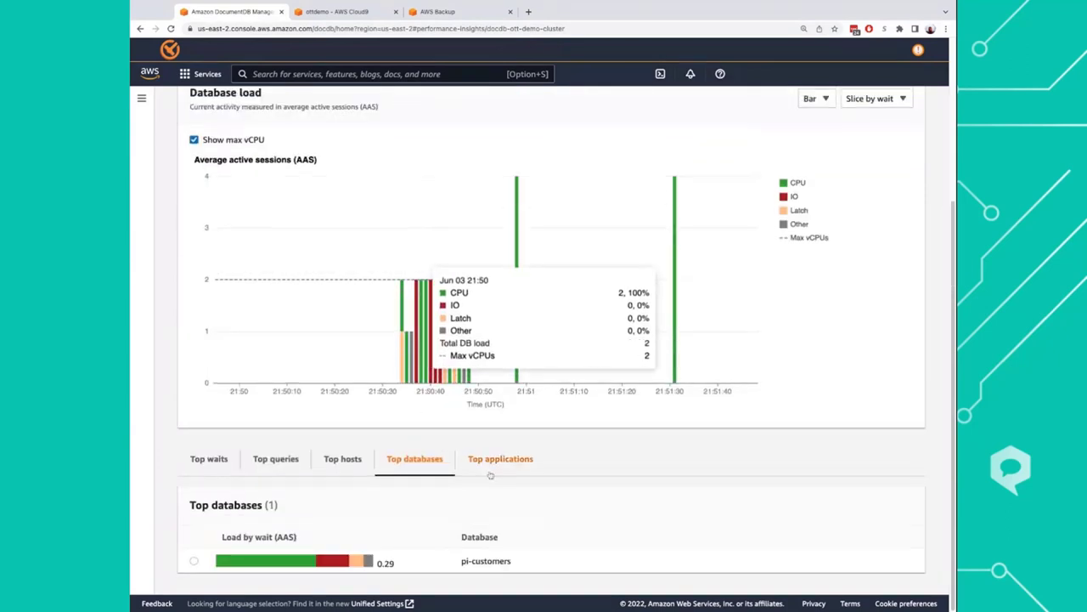
pyautogui.moveTo(512, 562); pyautogui.dragTo(464, 575)
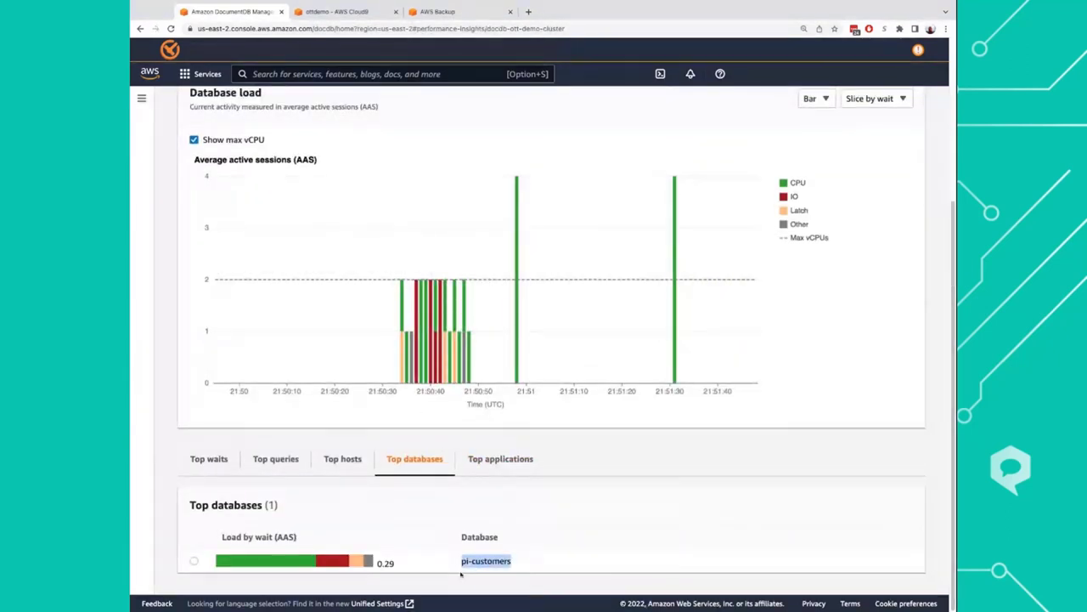
pyautogui.tripleClick(465, 561)
pyautogui.click(482, 459)
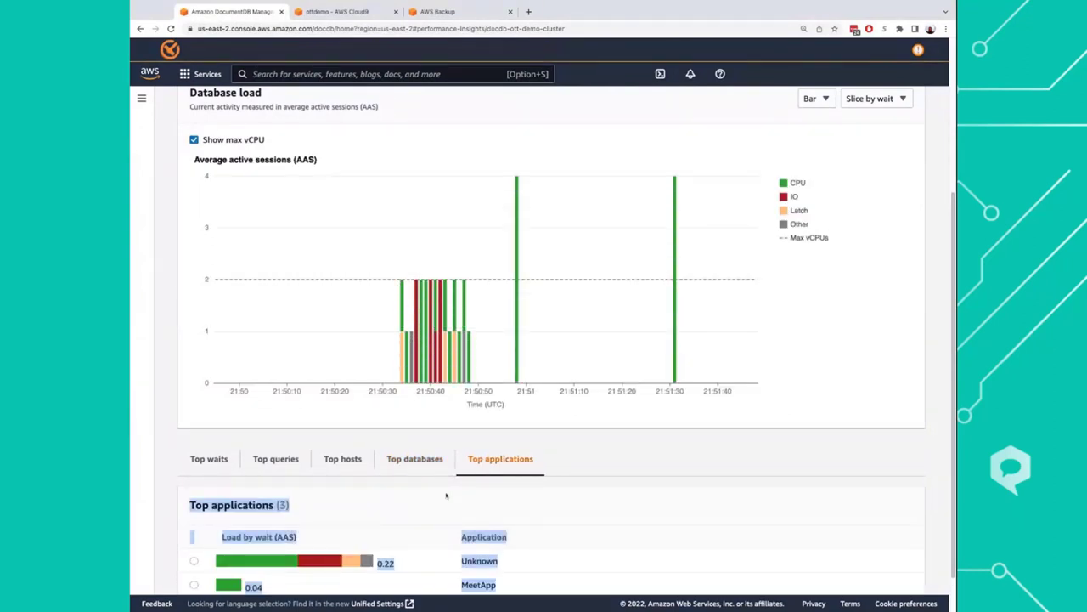
# Switch the database load view to the past hour and zoom the chart in on the load spikes between about 22:56:30 and 22:59 UTC
pyautogui.click(416, 459)
pyautogui.scroll(5, 764, 148)
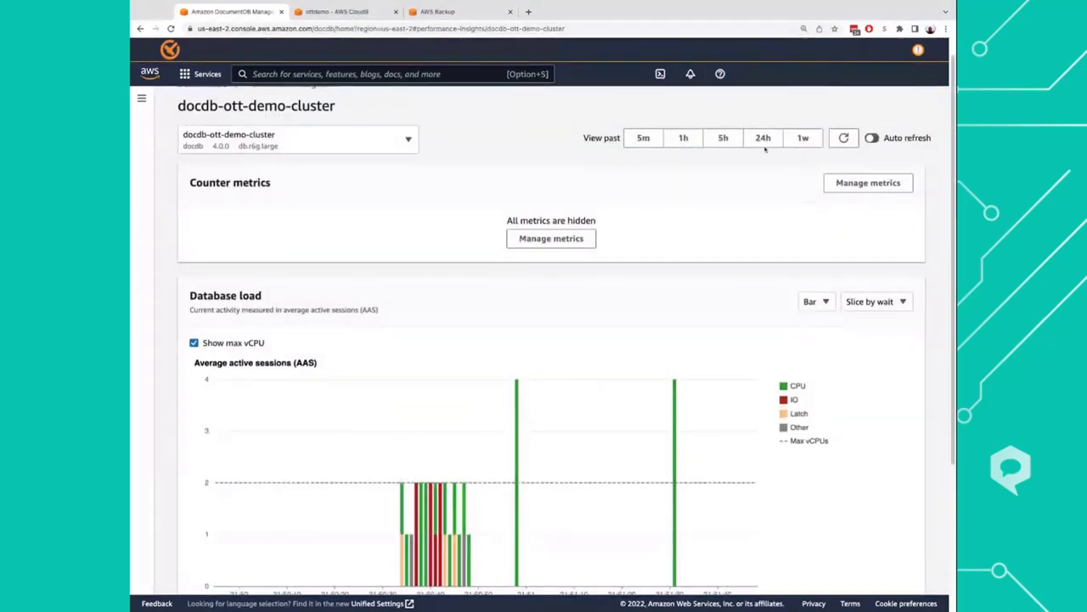
pyautogui.click(688, 138)
pyautogui.scroll(-1, 771, 423)
pyautogui.moveTo(388, 504)
pyautogui.moveTo(393, 505); pyautogui.dragTo(419, 517)
# Check which wait type carries the load in the top waits breakdown for the zoomed period
pyautogui.scroll(-3, 348, 473)
pyautogui.tripleClick(345, 473)
pyautogui.click(209, 438)
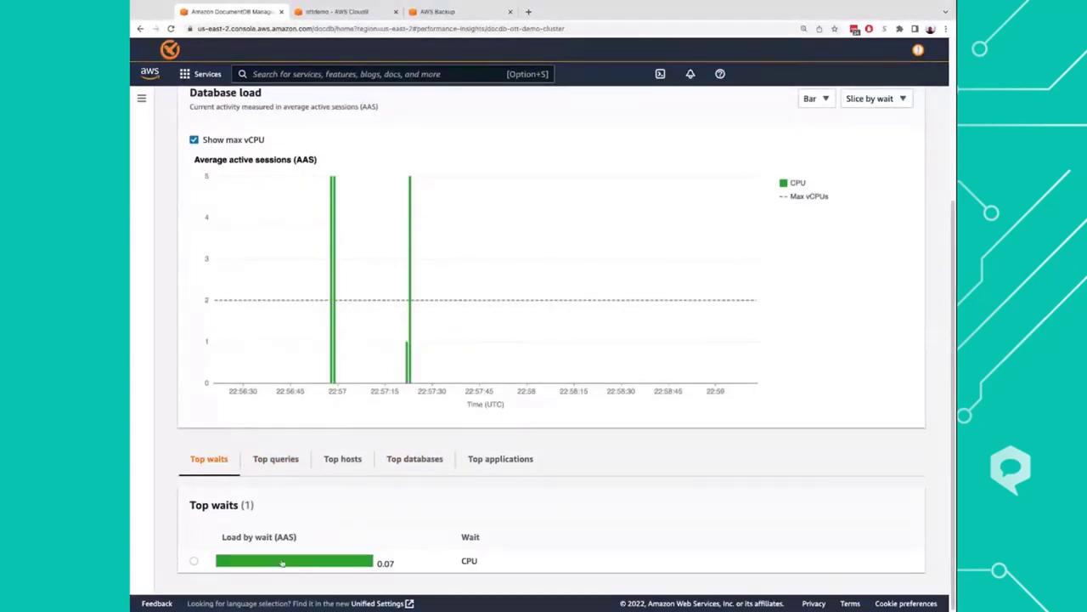
pyautogui.doubleClick(472, 561)
# List the top queries for the zoomed period and expand the highest-load find query on customers to see its individual statements
pyautogui.click(268, 463)
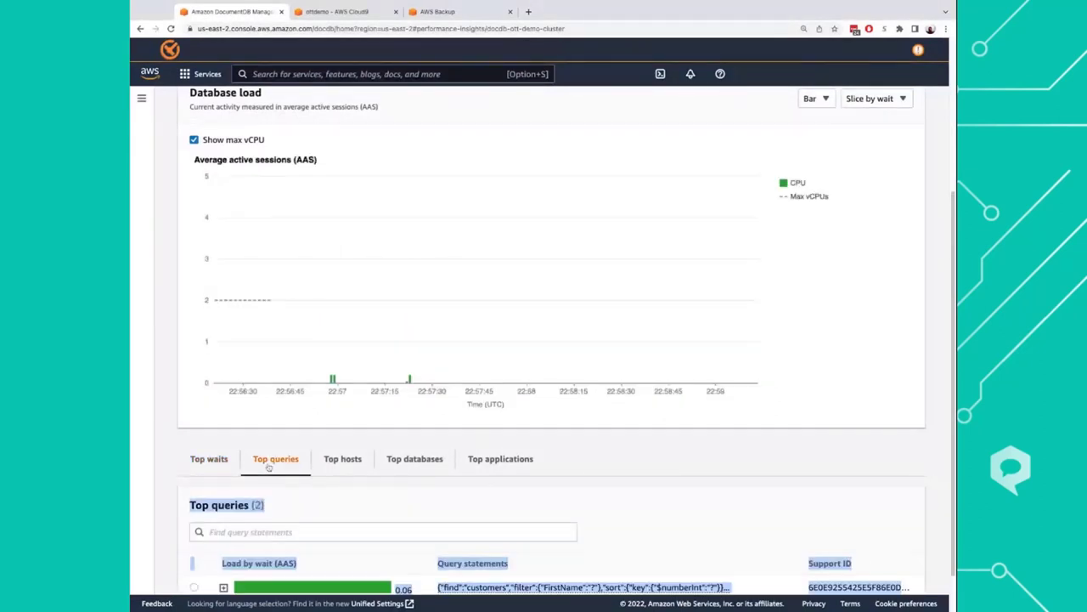
pyautogui.scroll(-1, 408, 544)
pyautogui.click(326, 553)
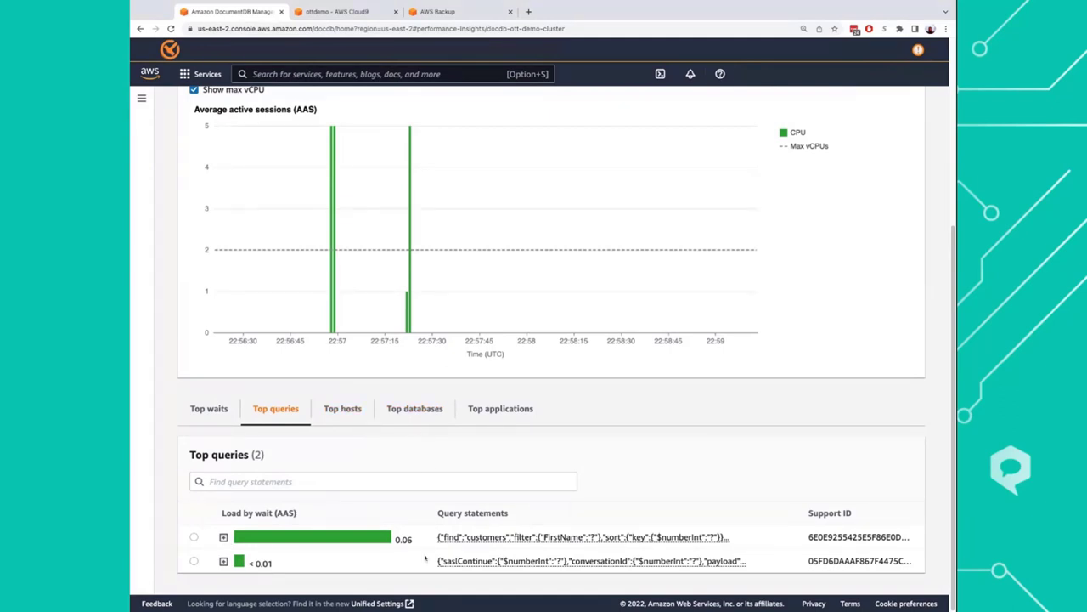
pyautogui.click(223, 538)
pyautogui.scroll(-3, 405, 544)
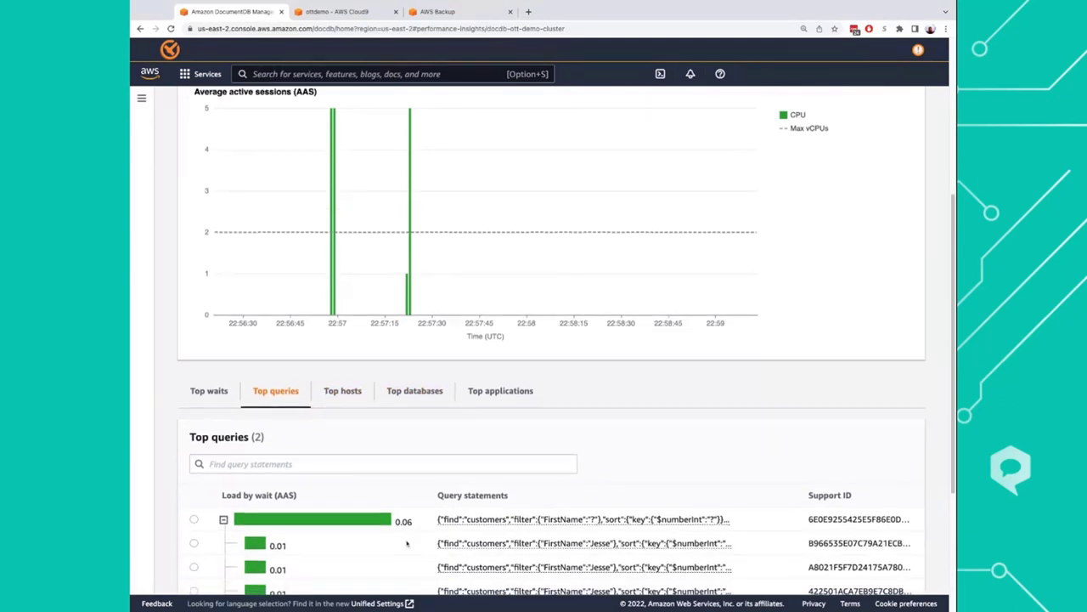
pyautogui.scroll(5, 405, 543)
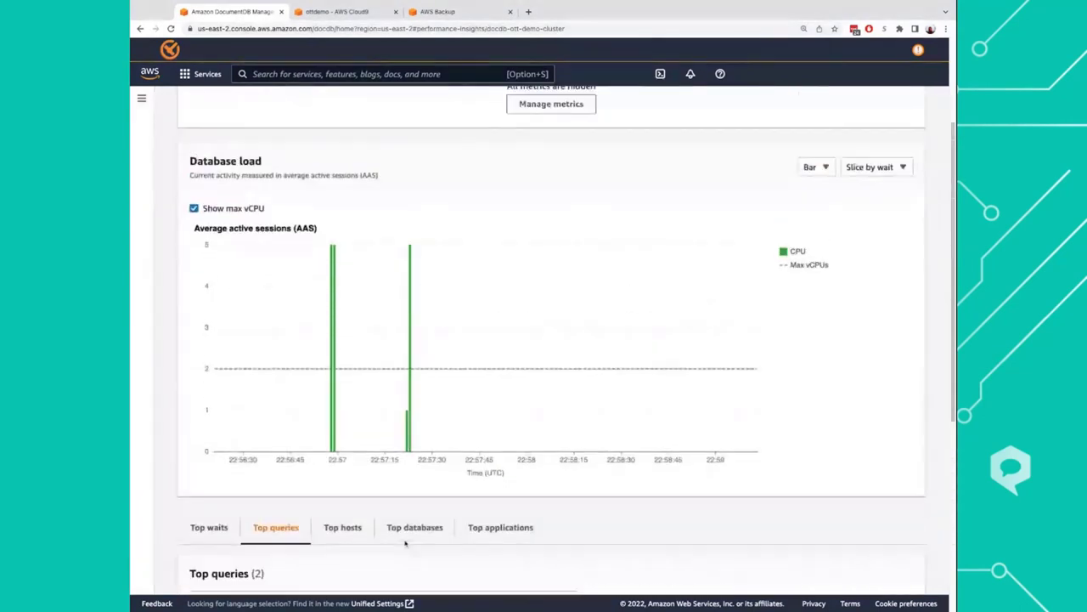
pyautogui.scroll(-1, 400, 544)
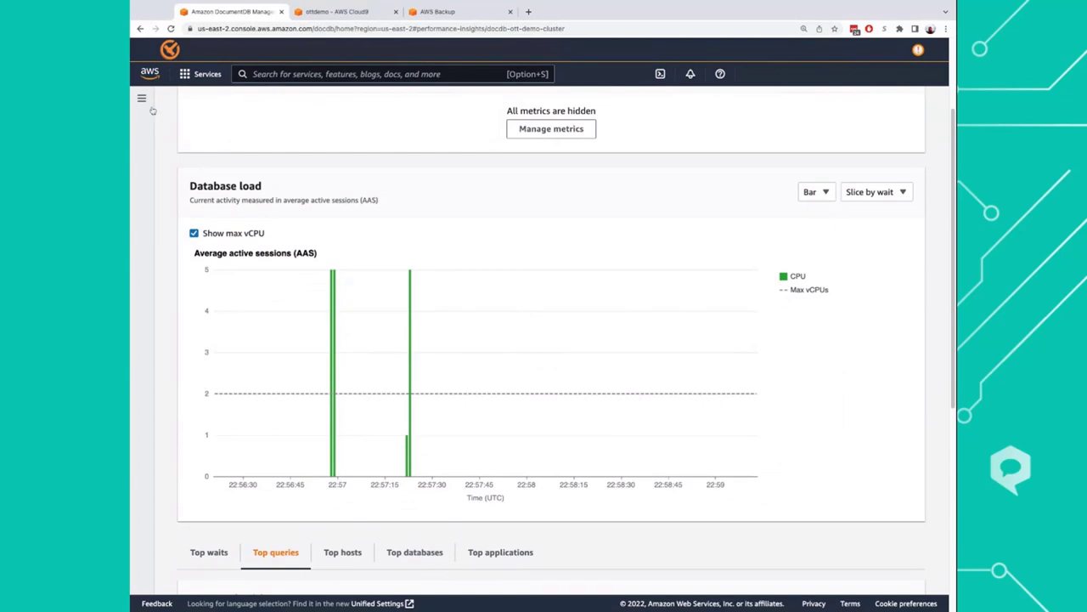
# Leave Performance Insights and open the list of DocumentDB clusters
pyautogui.scroll(2, 149, 107)
pyautogui.click(208, 107)
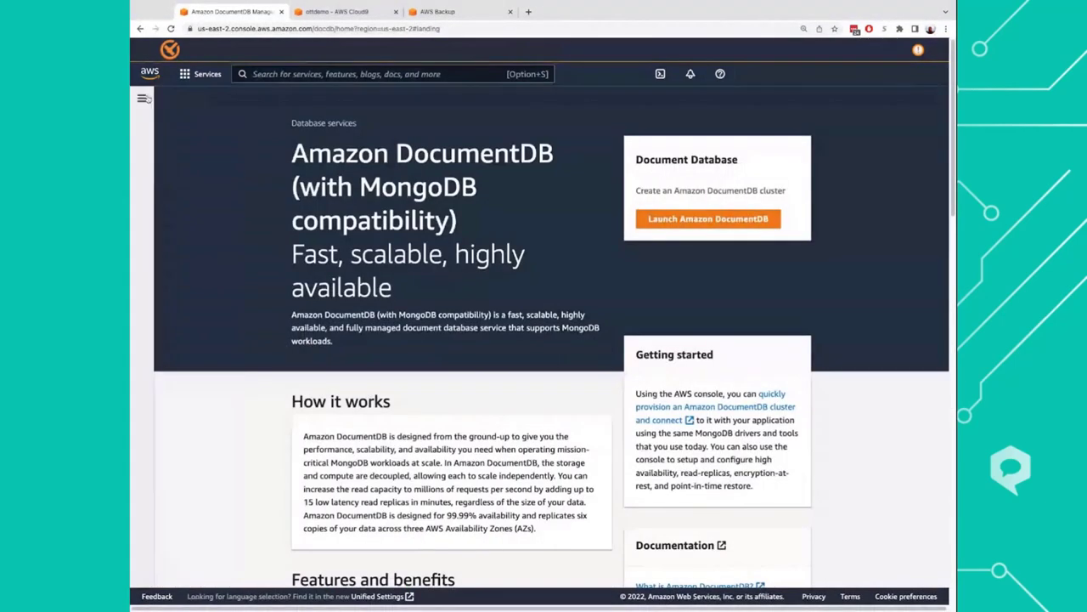
pyautogui.click(172, 157)
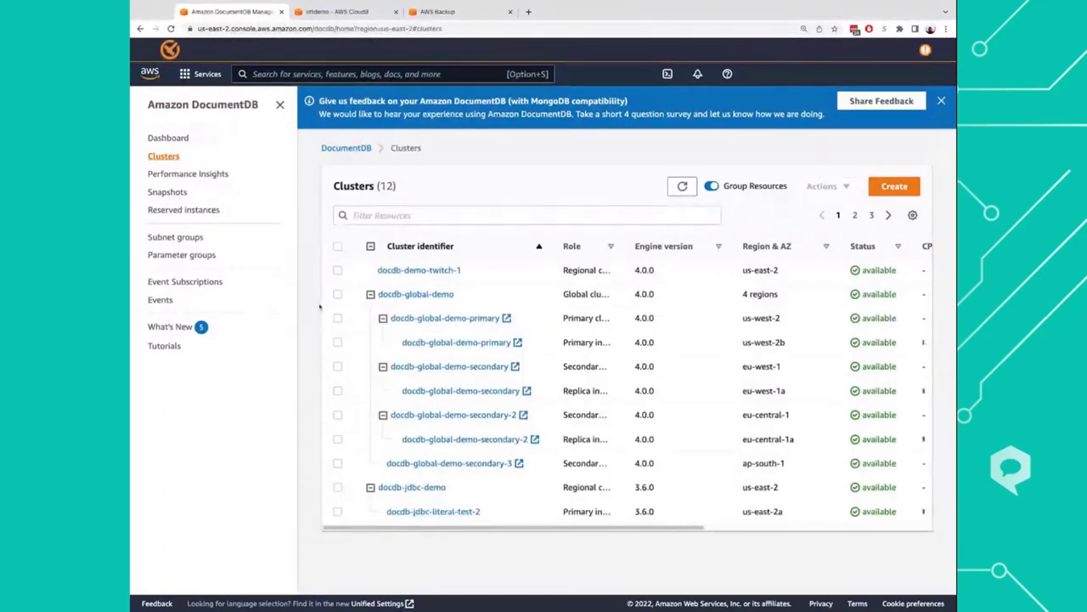
pyautogui.click(338, 319)
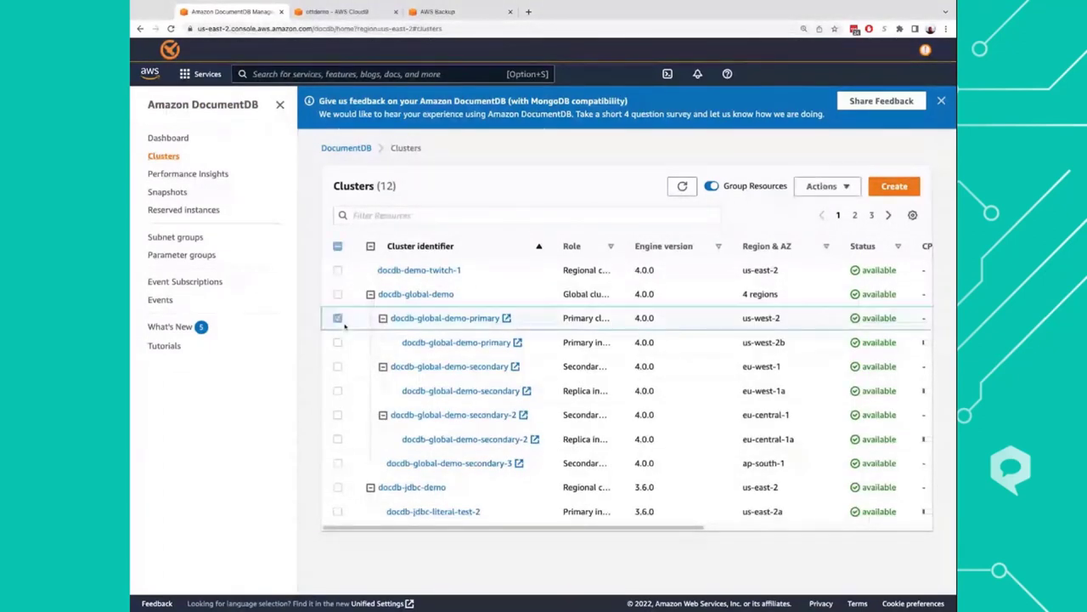
pyautogui.click(812, 188)
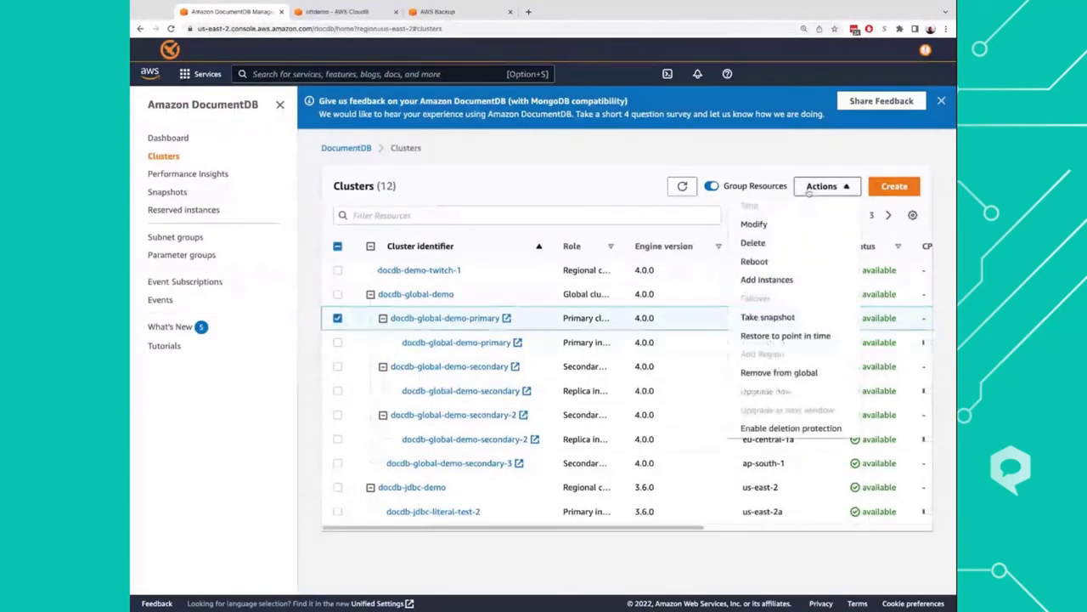
pyautogui.click(756, 225)
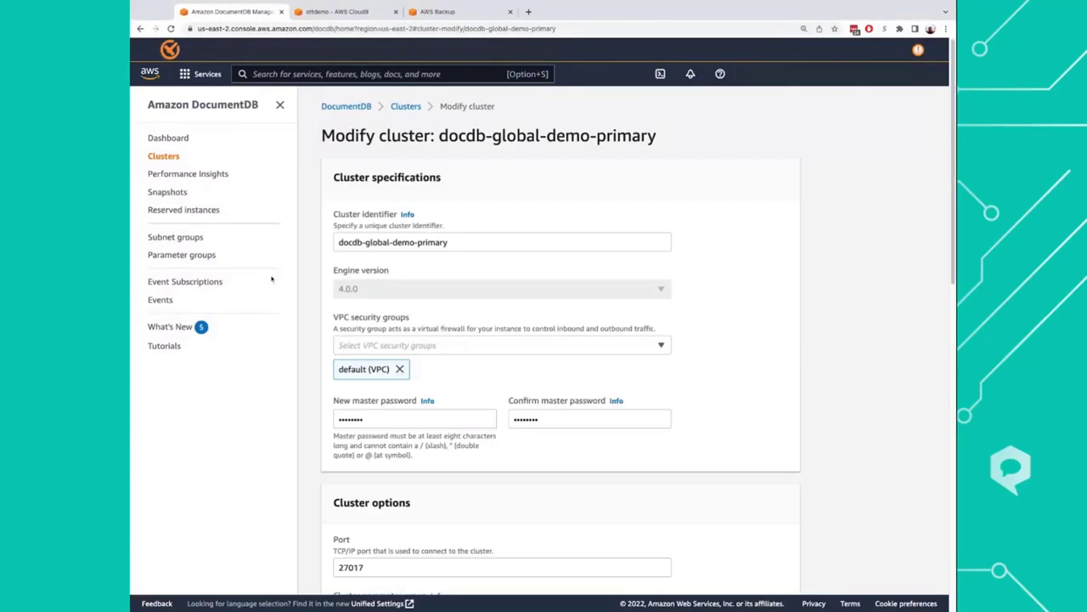
pyautogui.scroll(-3, 451, 350)
pyautogui.scroll(-5, 452, 349)
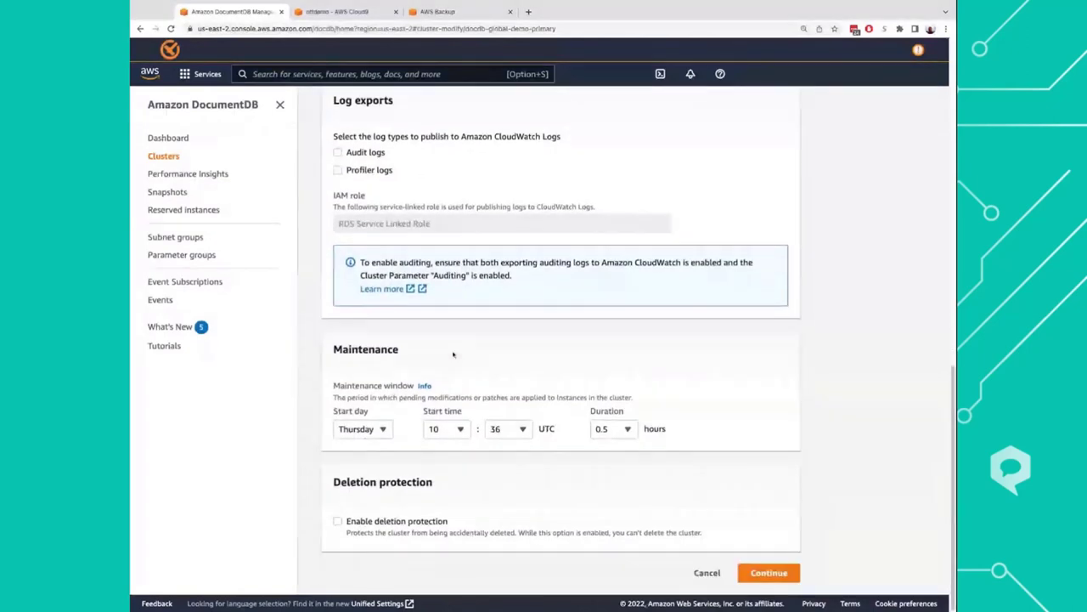
pyautogui.scroll(1, 453, 355)
pyautogui.scroll(3, 453, 355)
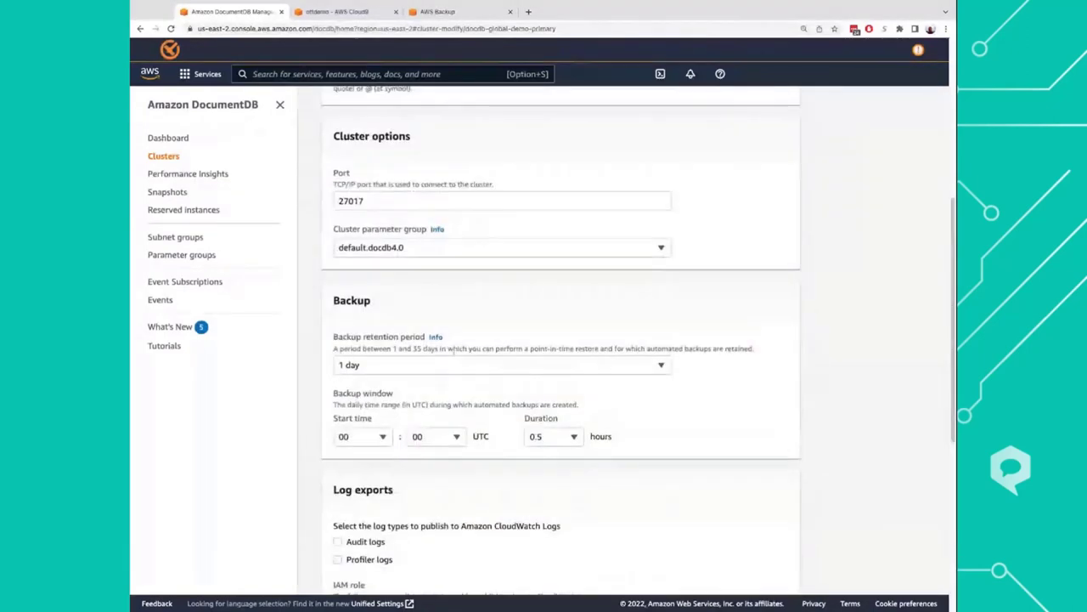
pyautogui.scroll(5, 453, 351)
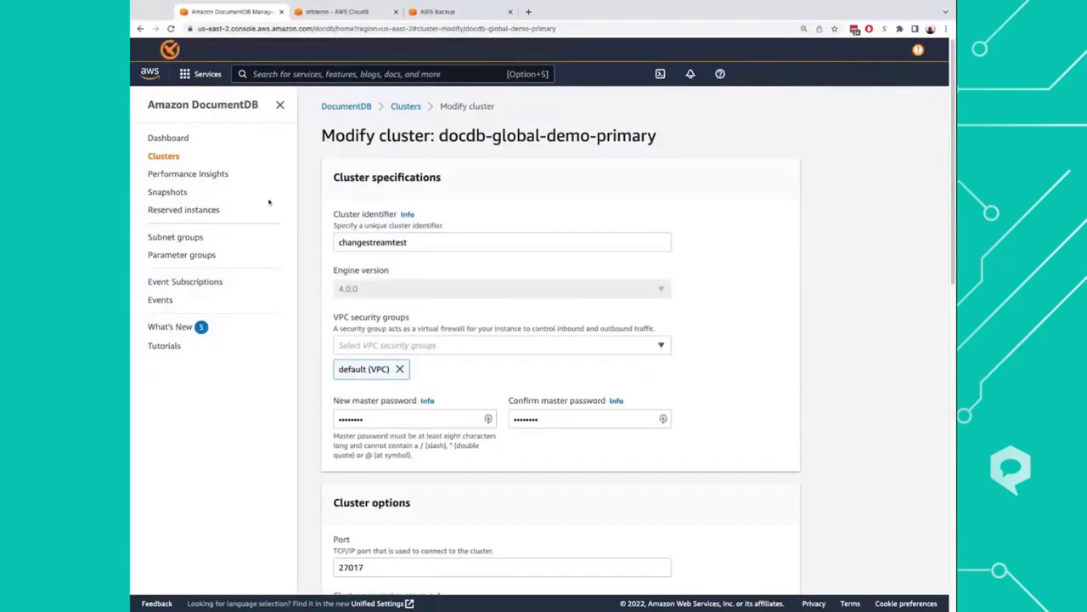
pyautogui.click(346, 106)
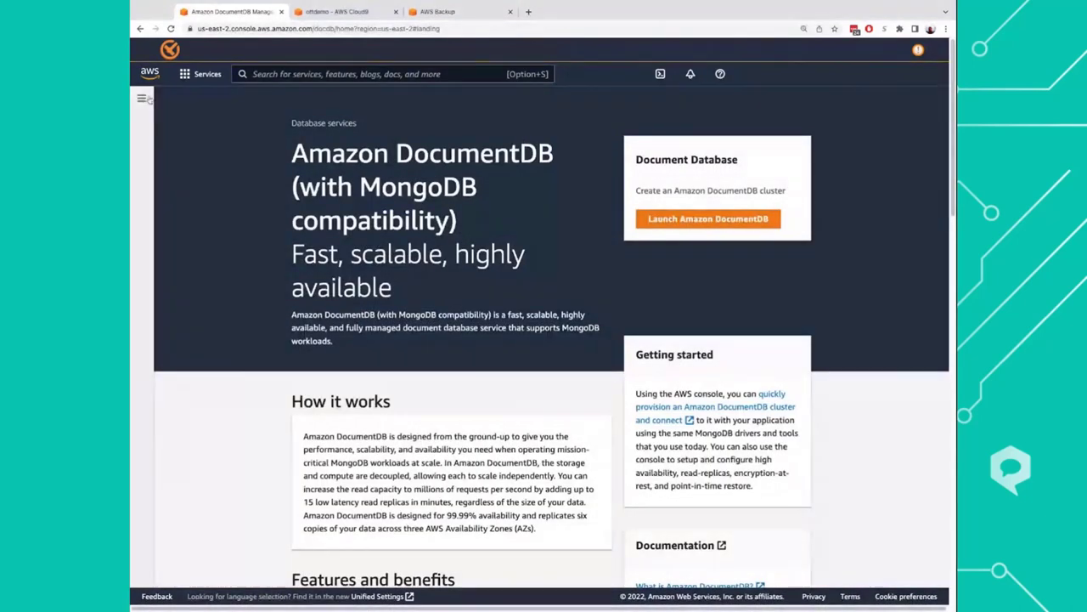
pyautogui.click(142, 99)
pyautogui.click(163, 156)
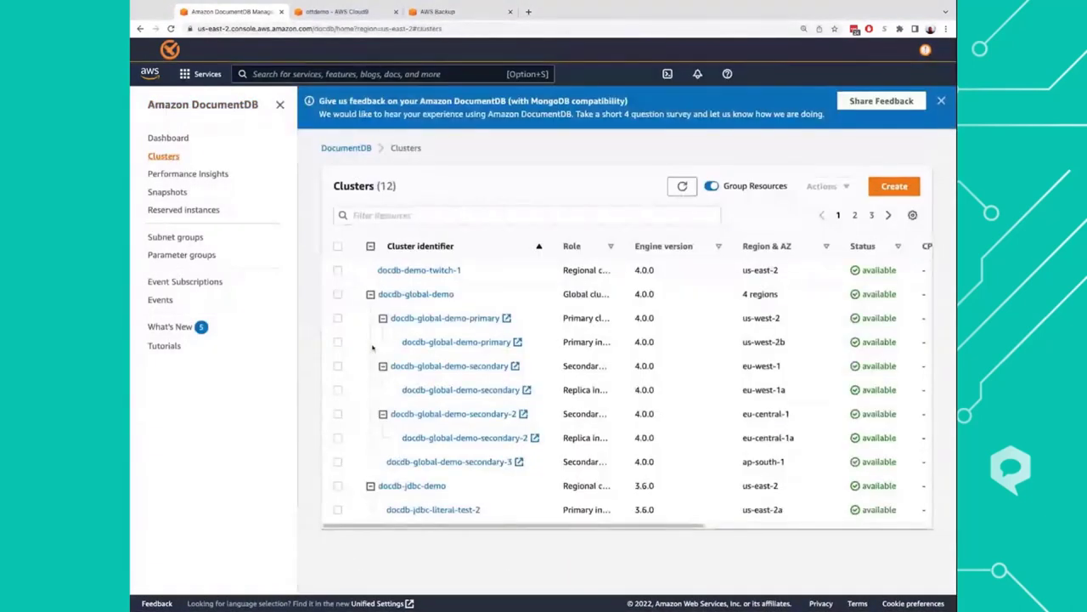
# Open the modification settings of the docdb-global-demo-primary primary instance in us-west-2b
pyautogui.click(338, 342)
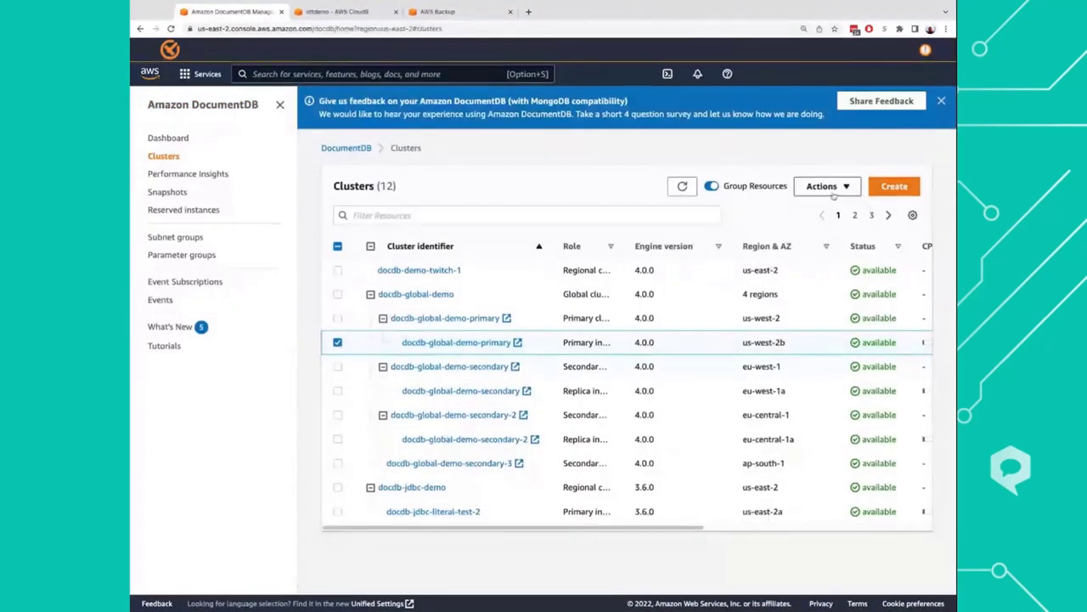
pyautogui.click(834, 195)
pyautogui.click(825, 209)
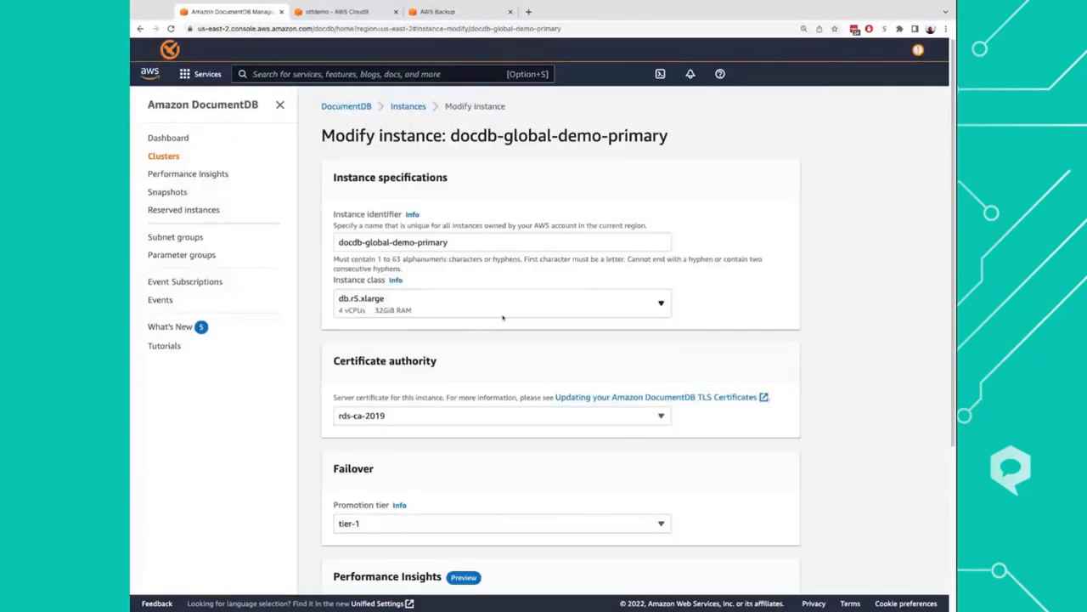
# Enable Performance Insights in the instance's modification settings and review its KMS key options
pyautogui.scroll(-5, 464, 326)
pyautogui.moveTo(316, 334); pyautogui.dragTo(453, 421)
pyautogui.click(352, 408)
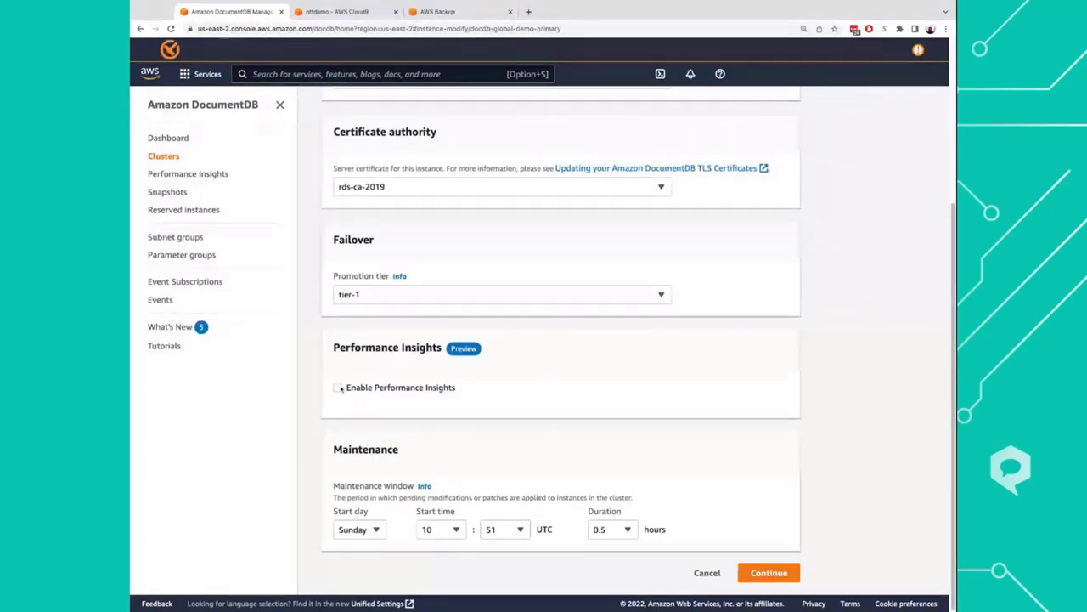
pyautogui.click(338, 387)
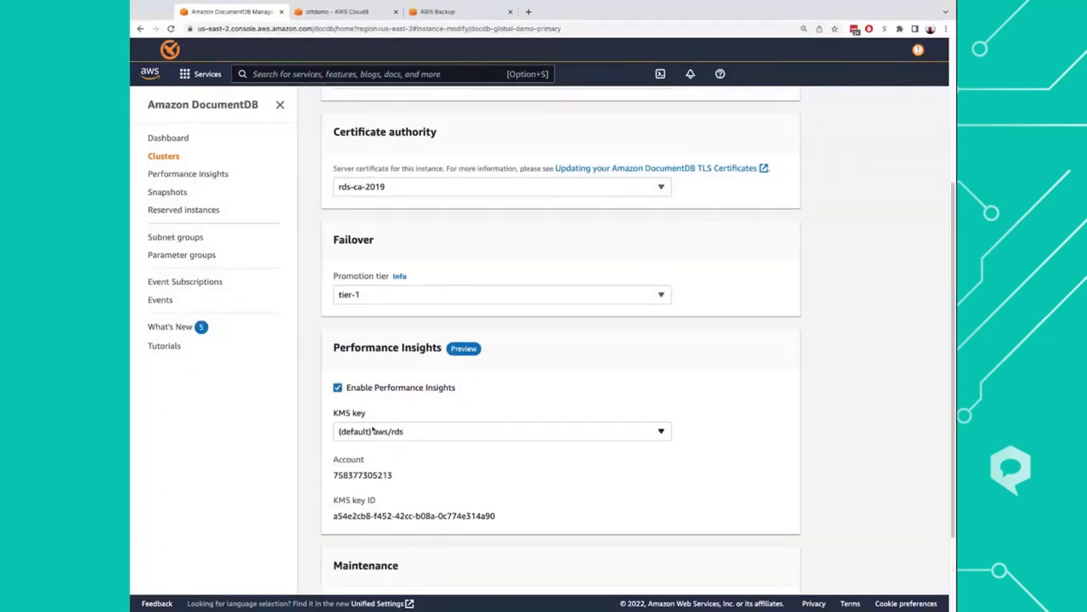
pyautogui.scroll(-1, 372, 430)
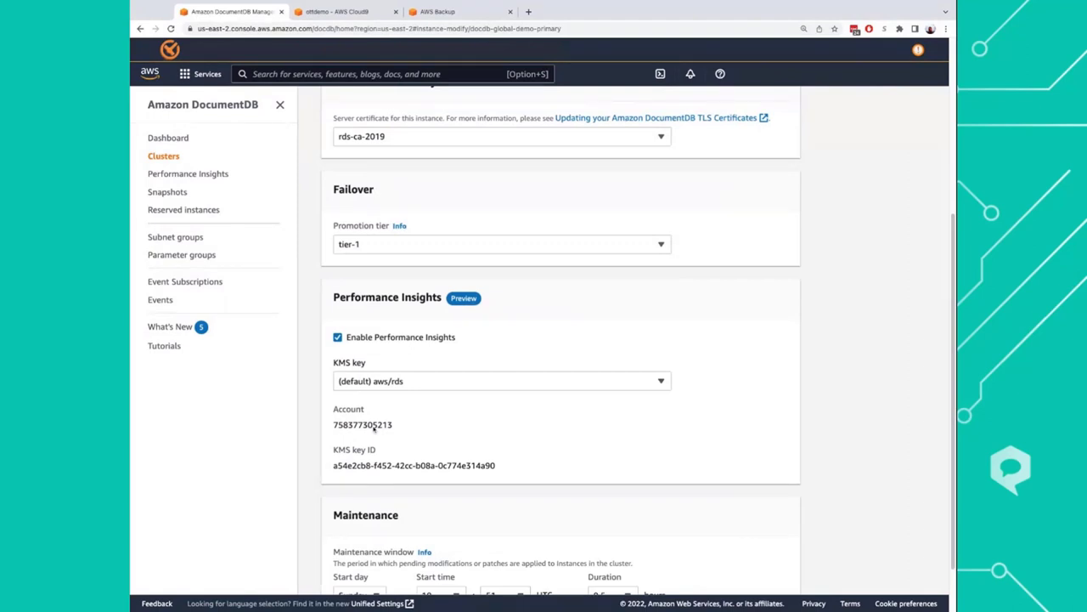
pyautogui.scroll(-2, 330, 418)
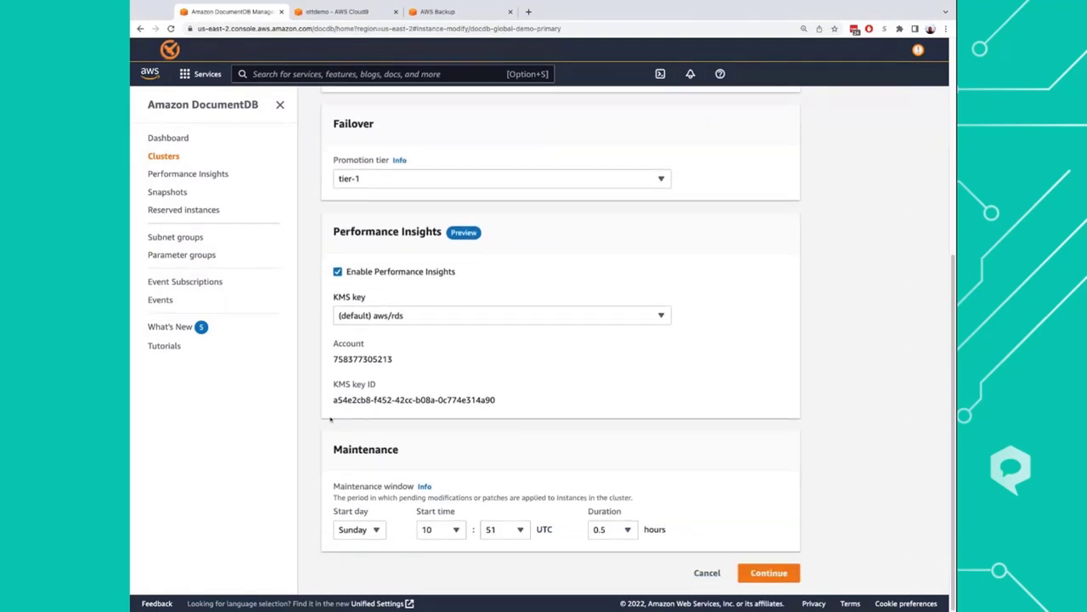
pyautogui.scroll(1, 561, 352)
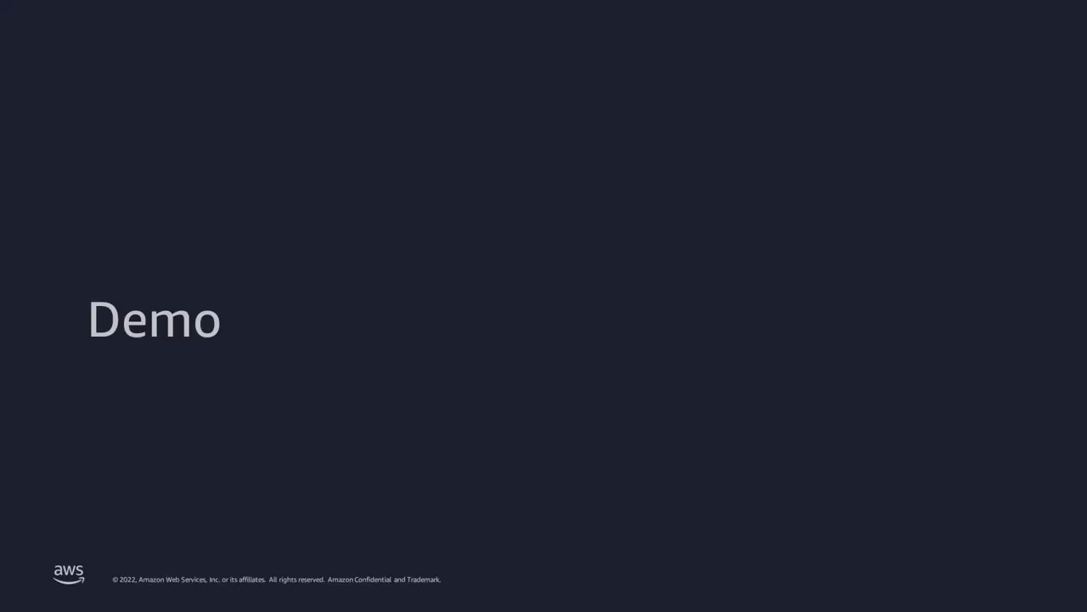